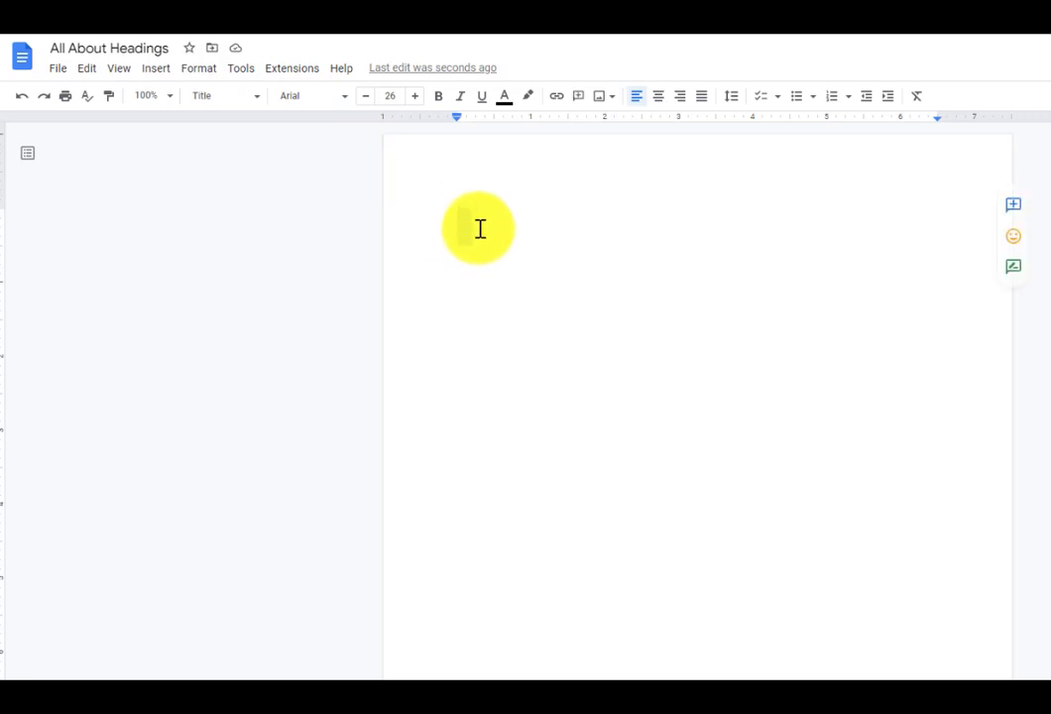
# - In Normal text style, enter separate lines for Birds, Penguins, Chickens, Barred Rock, Rhode Island Red, Bantam, Ostriches, Sparrows, American sparrow, European Sparrow
pyautogui.click(246, 99)
pyautogui.click(251, 134)
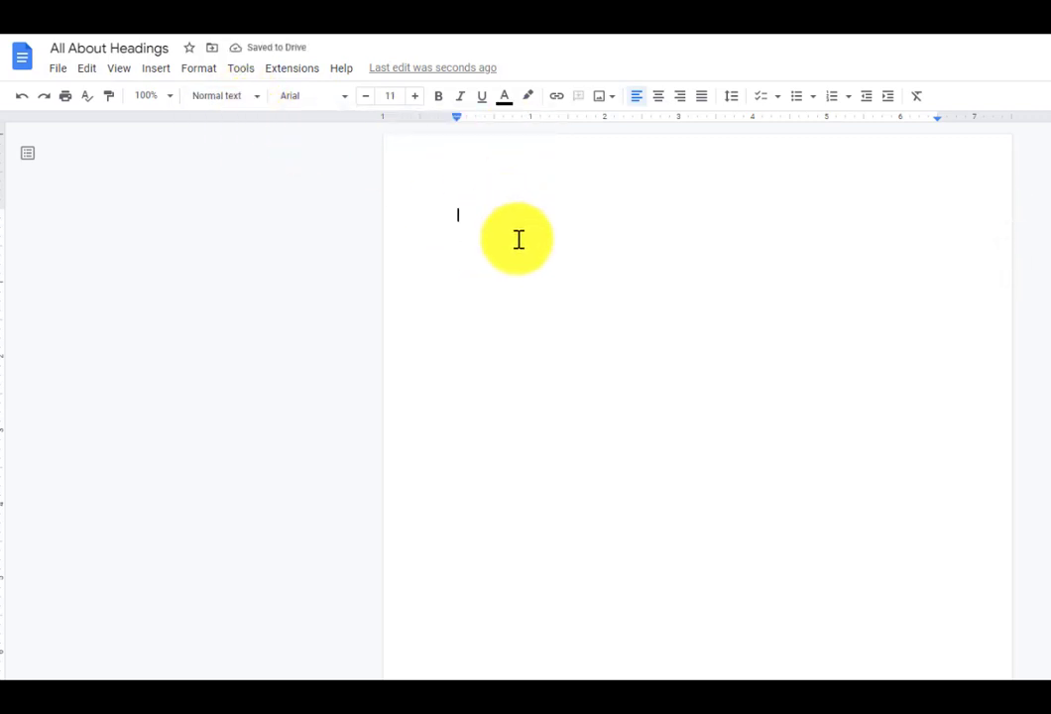
pyautogui.write('Birds Penguins Chickens Barred Rock Rhode Island Red Bantam Ostriches Sparrows American sparrow European Sparrow')
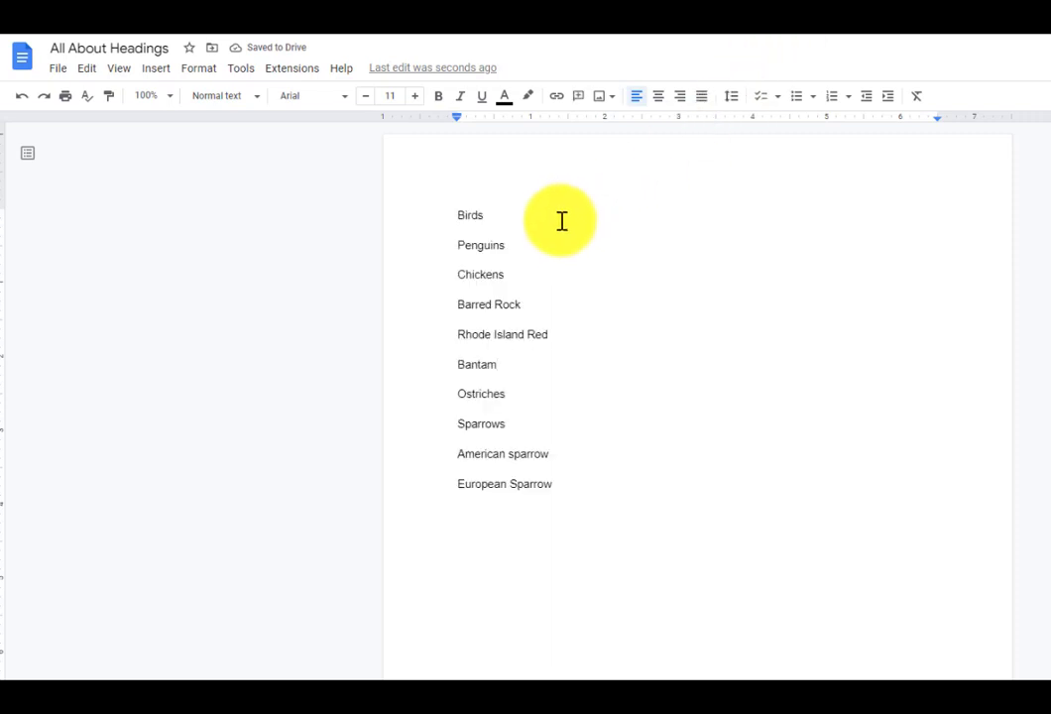
pyautogui.moveTo(448, 217); pyautogui.dragTo(565, 488)
pyautogui.click(565, 488)
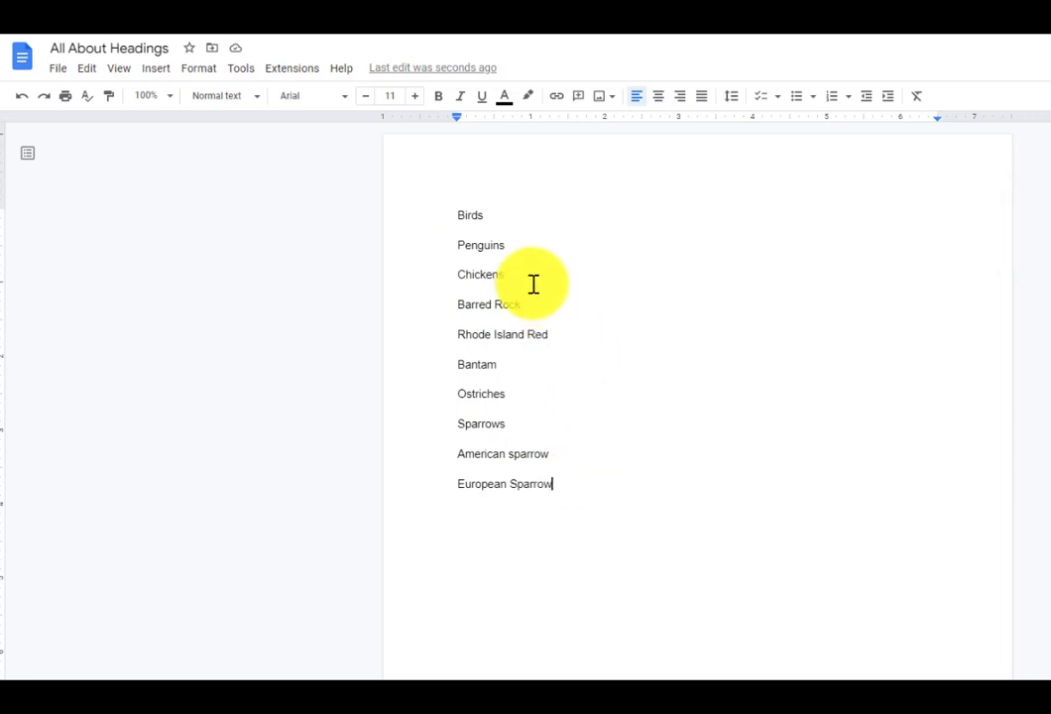
pyautogui.click(512, 483)
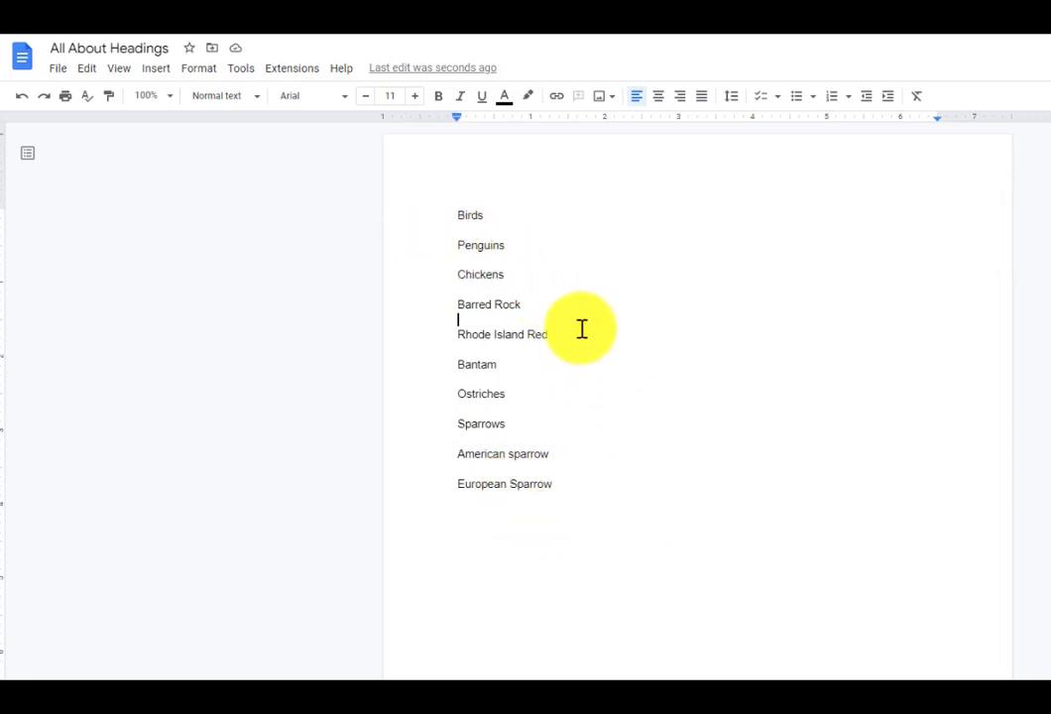
# - Enlarge the Birds line at the start of the list to font size 36
pyautogui.moveTo(503, 215); pyautogui.dragTo(450, 224)
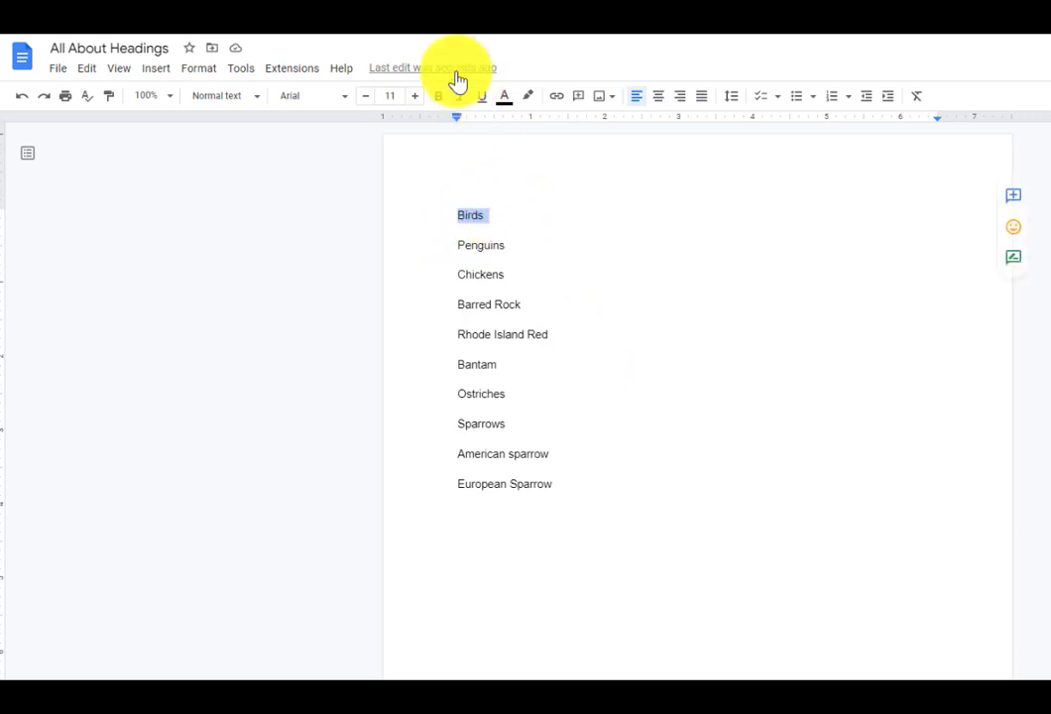
pyautogui.click(399, 93)
pyautogui.click(390, 343)
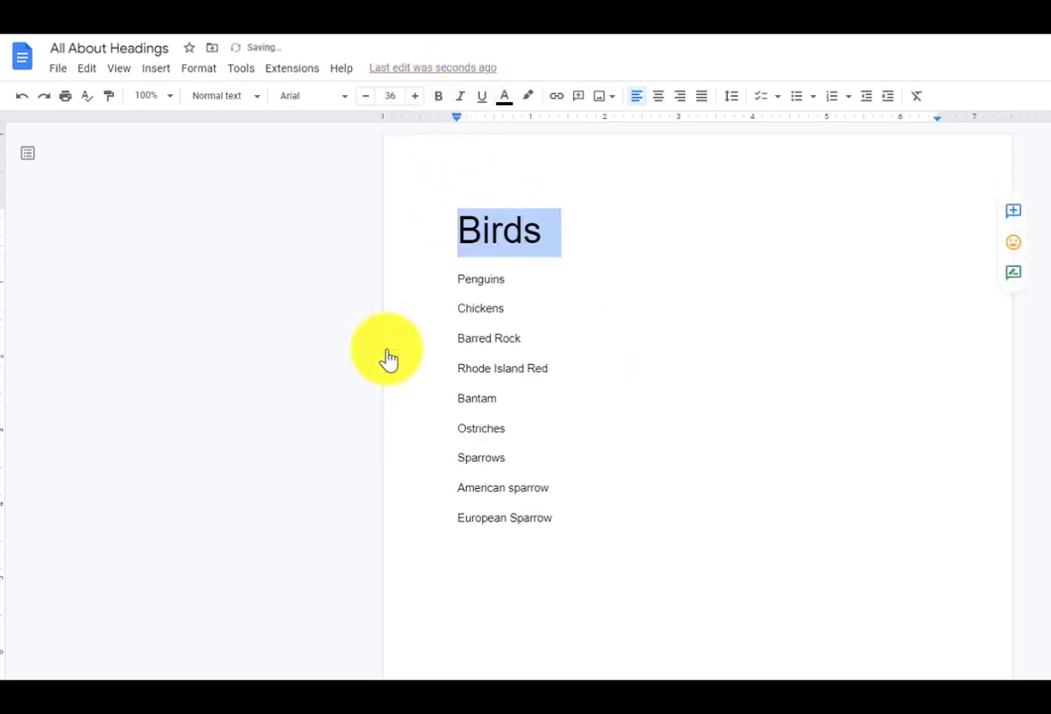
pyautogui.click(526, 281)
pyautogui.click(445, 373)
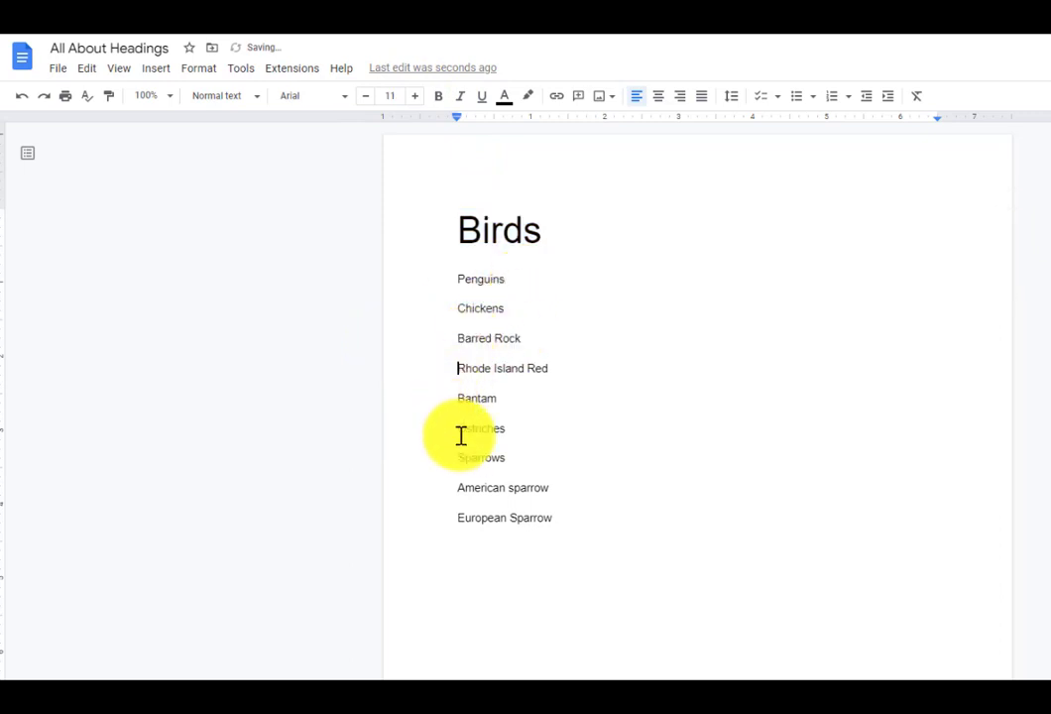
pyautogui.click(451, 346)
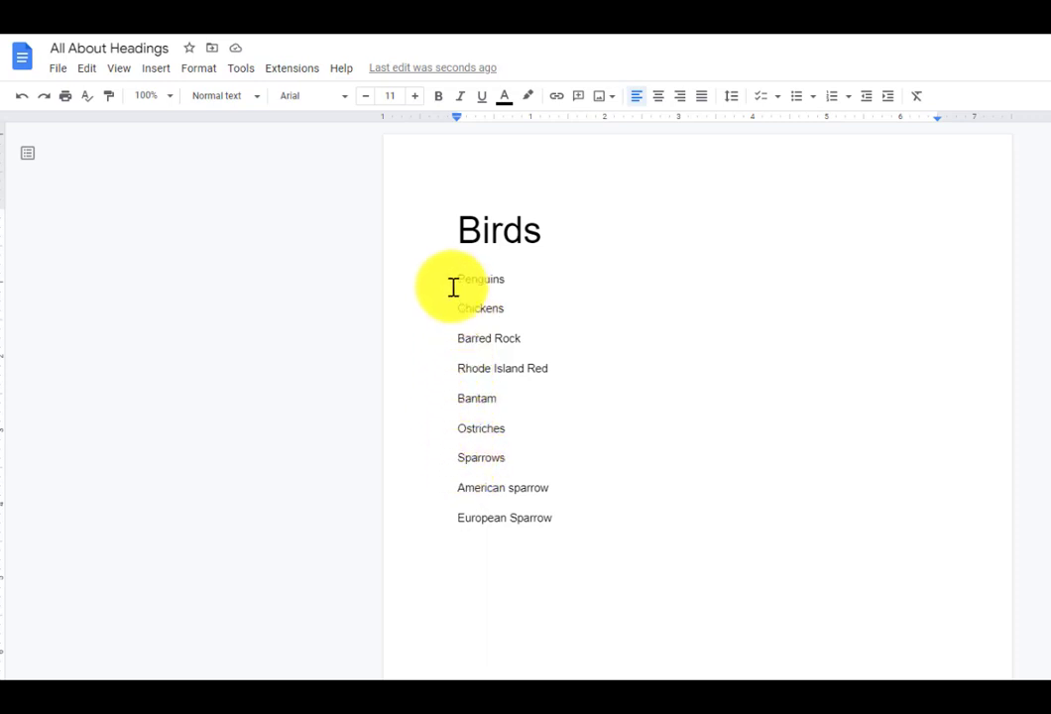
# - Set the font size of the Penguins and Chickens lines to 30
pyautogui.moveTo(453, 287); pyautogui.dragTo(528, 288)
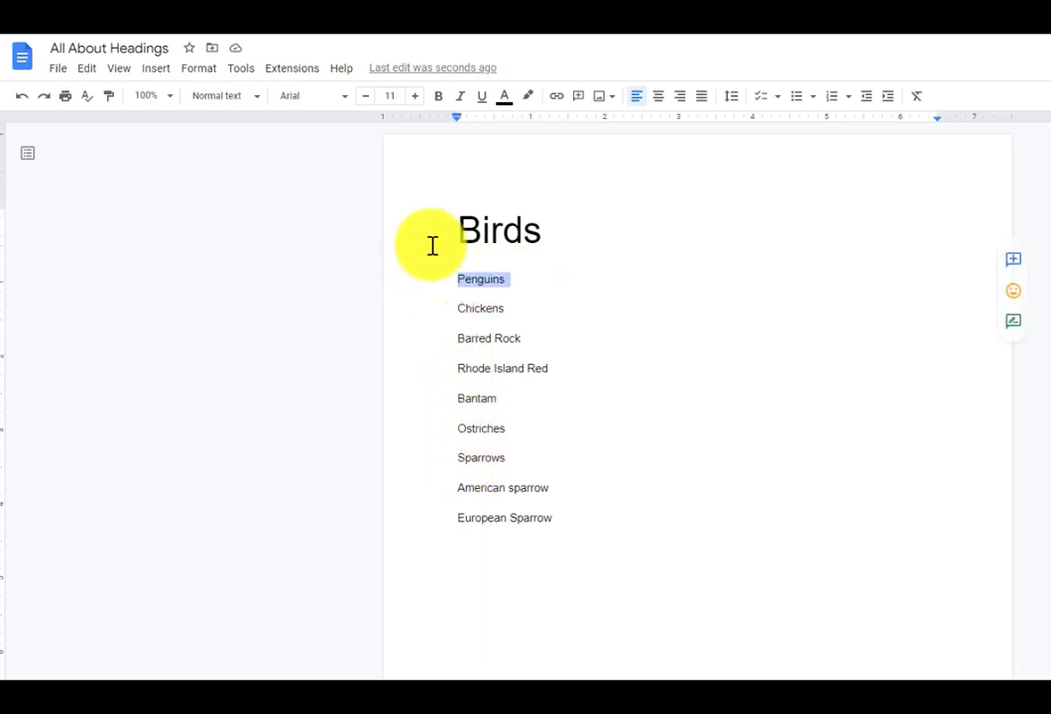
pyautogui.click(389, 96)
pyautogui.click(390, 344)
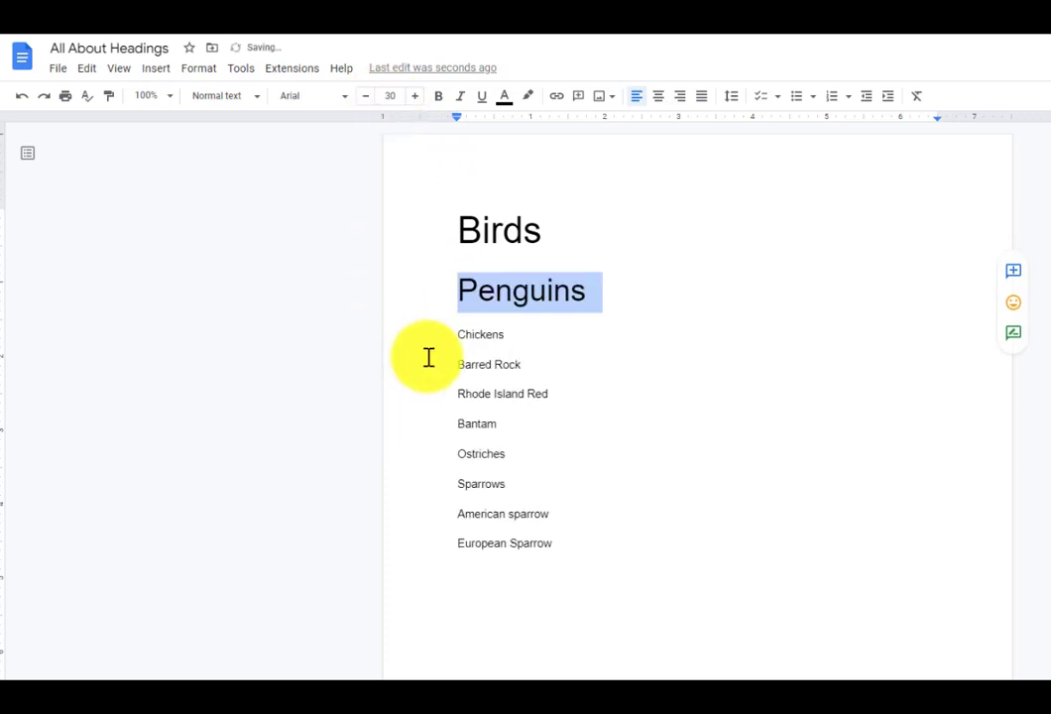
pyautogui.click(446, 398)
pyautogui.moveTo(441, 335); pyautogui.dragTo(509, 333)
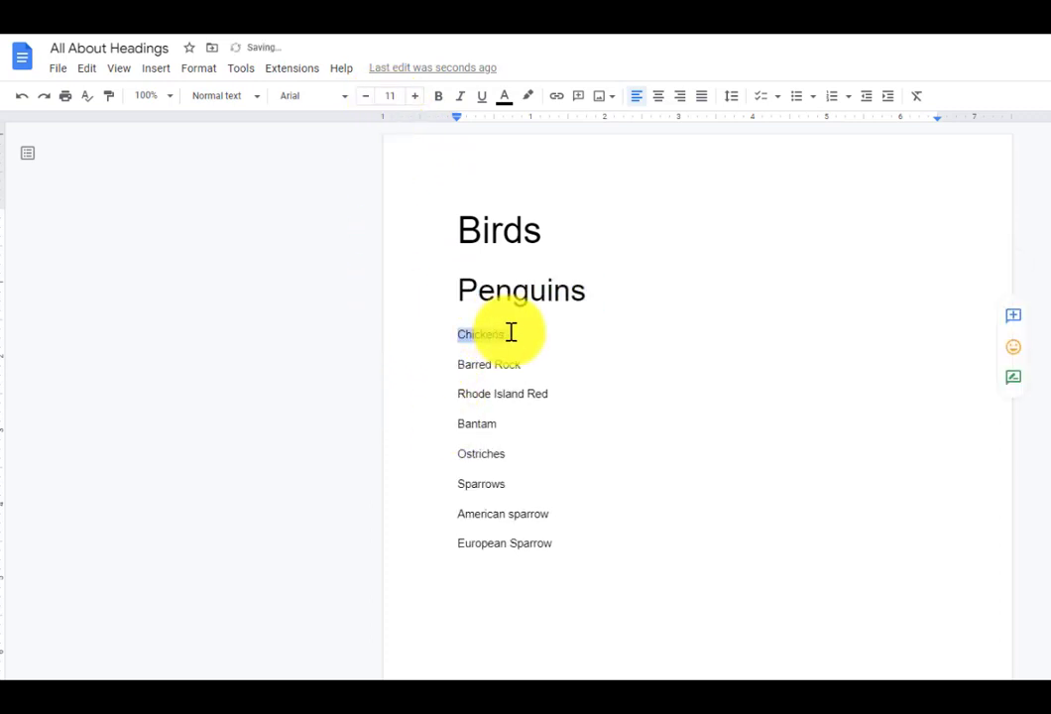
pyautogui.click(380, 98)
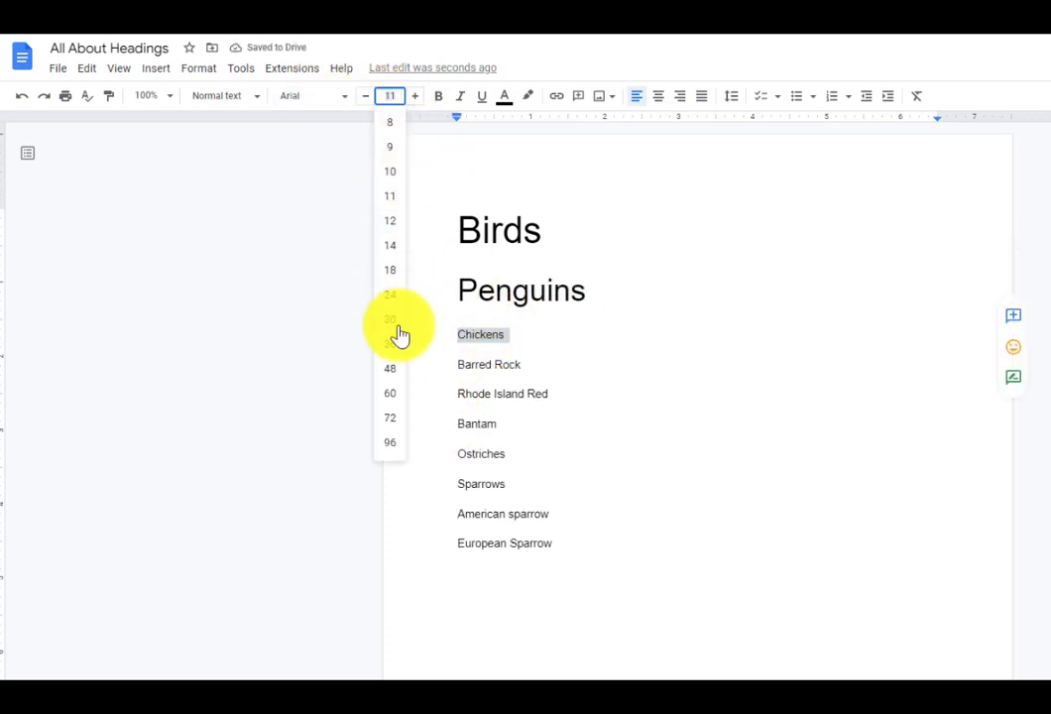
pyautogui.click(399, 335)
# - Set the font size of the Sparrows and Ostriches lines to 30
pyautogui.click(451, 482)
pyautogui.moveTo(457, 507); pyautogui.dragTo(516, 507)
pyautogui.click(390, 97)
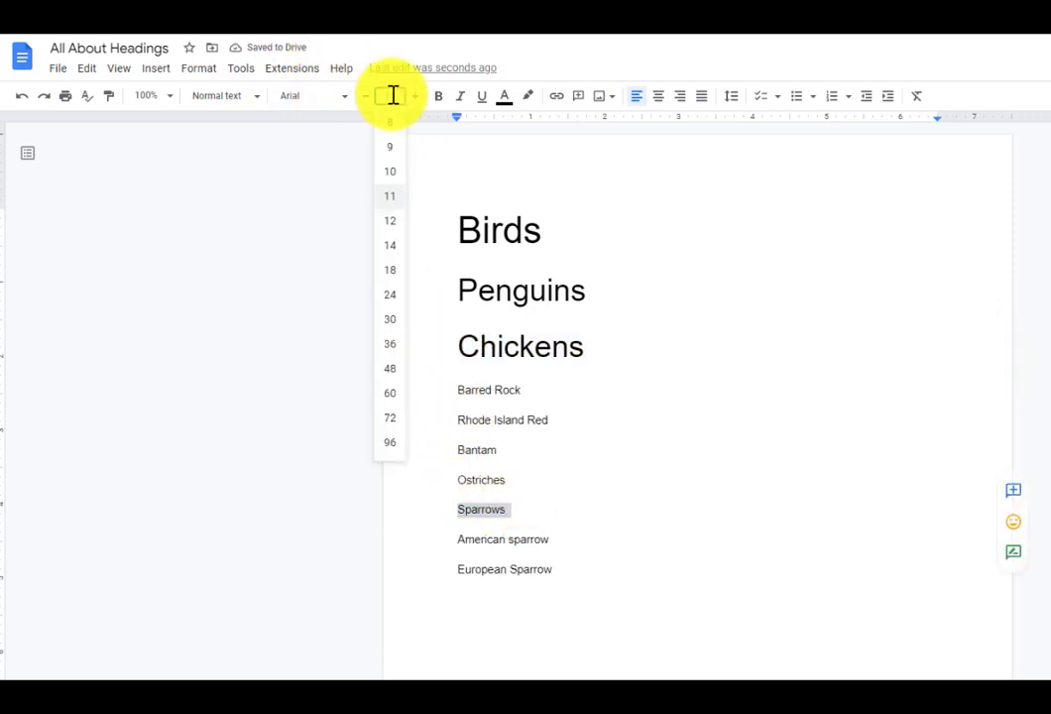
pyautogui.click(391, 322)
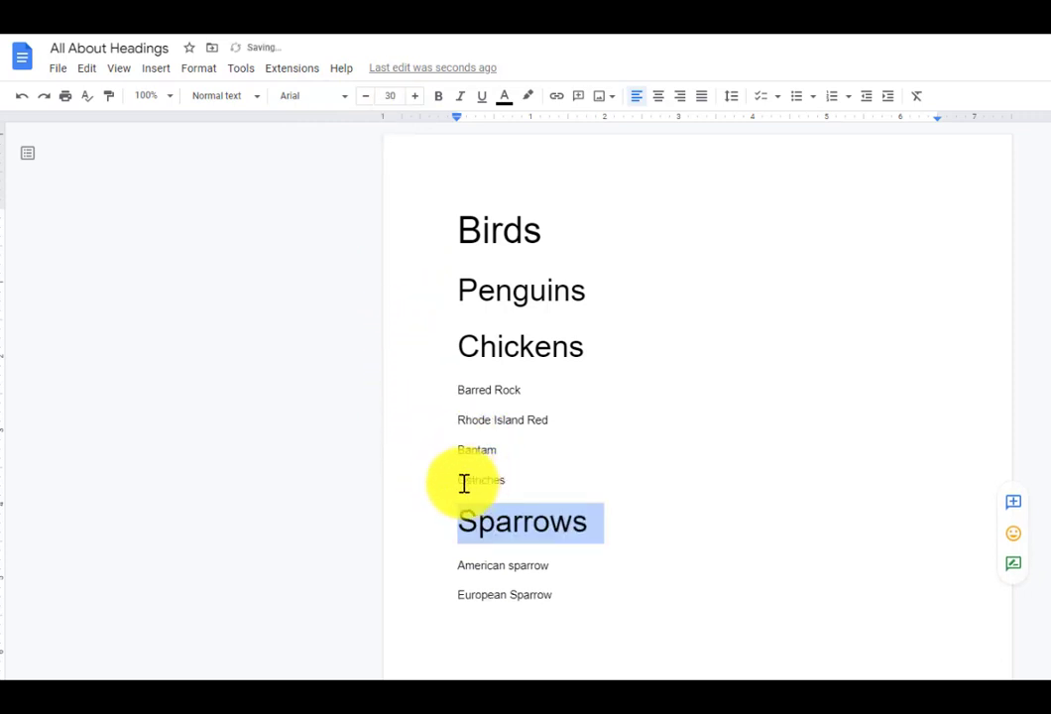
pyautogui.moveTo(462, 483); pyautogui.dragTo(512, 476)
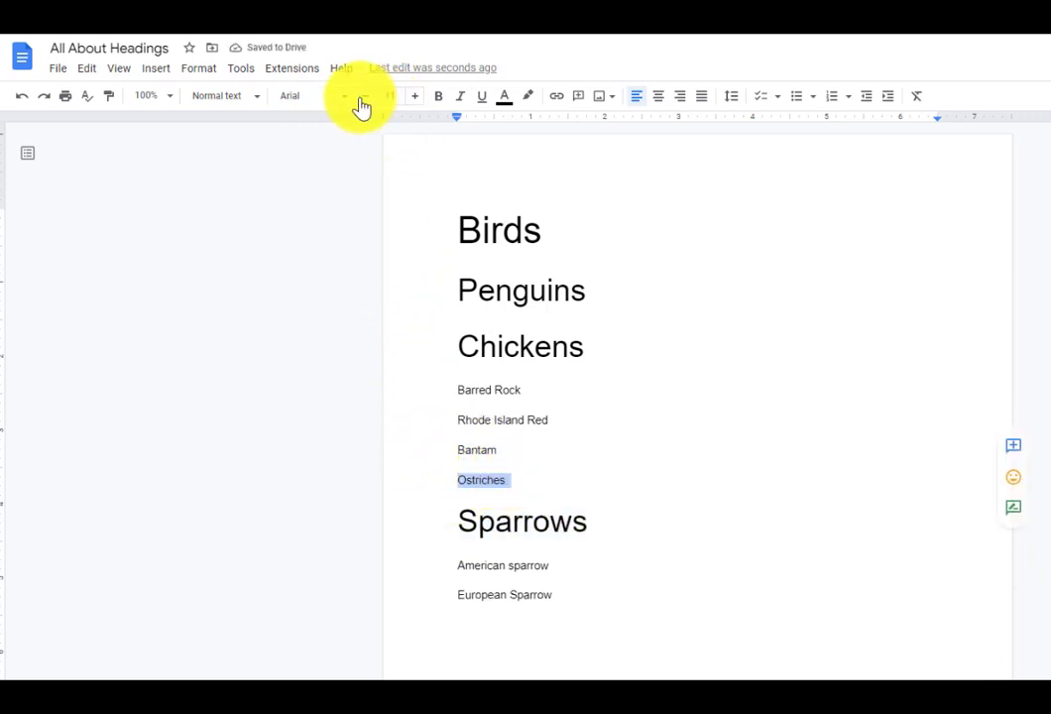
pyautogui.click(392, 96)
pyautogui.click(403, 327)
pyautogui.click(496, 392)
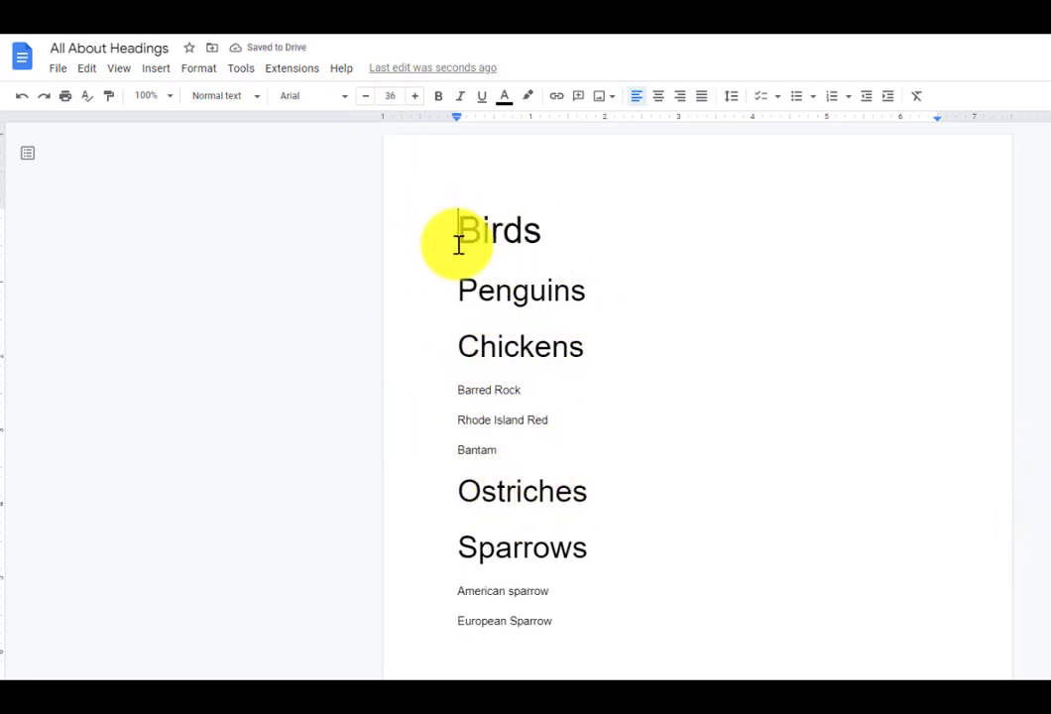
pyautogui.moveTo(459, 244); pyautogui.dragTo(524, 250)
pyautogui.click(527, 249)
pyautogui.moveTo(436, 301); pyautogui.dragTo(581, 318)
pyautogui.click(519, 371)
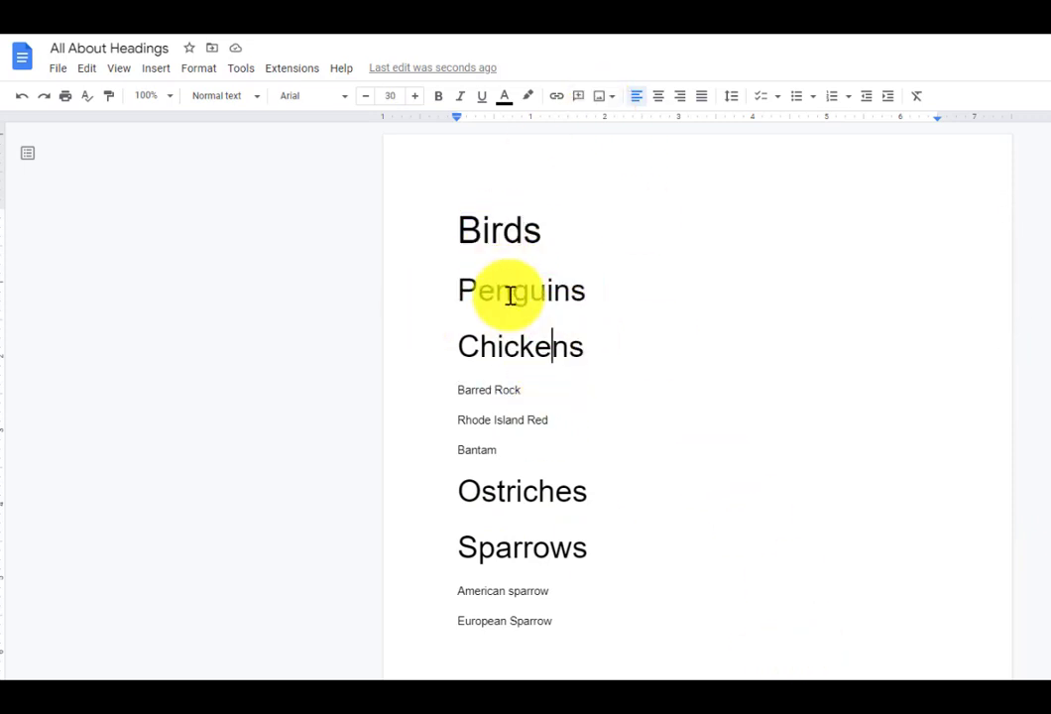
pyautogui.moveTo(474, 228); pyautogui.dragTo(501, 210)
pyautogui.click(500, 210)
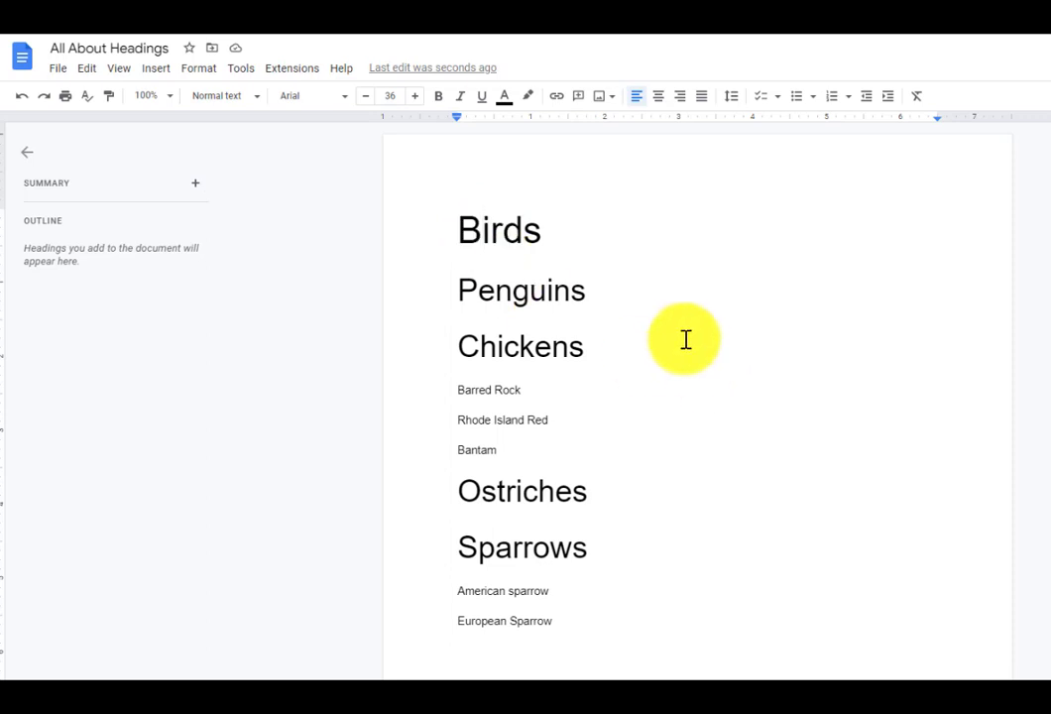
# - Undo the font size changes on the Birds, Penguins, Chickens, Ostriches and Sparrows lines
pyautogui.click(608, 244)
pyautogui.hotkey('ctrl', 'z')
pyautogui.hotkey('ctrl', 'z')
pyautogui.hotkey('ctrl', 'z')
pyautogui.hotkey('ctrl', 'z')
pyautogui.hotkey('ctrl', 'z')
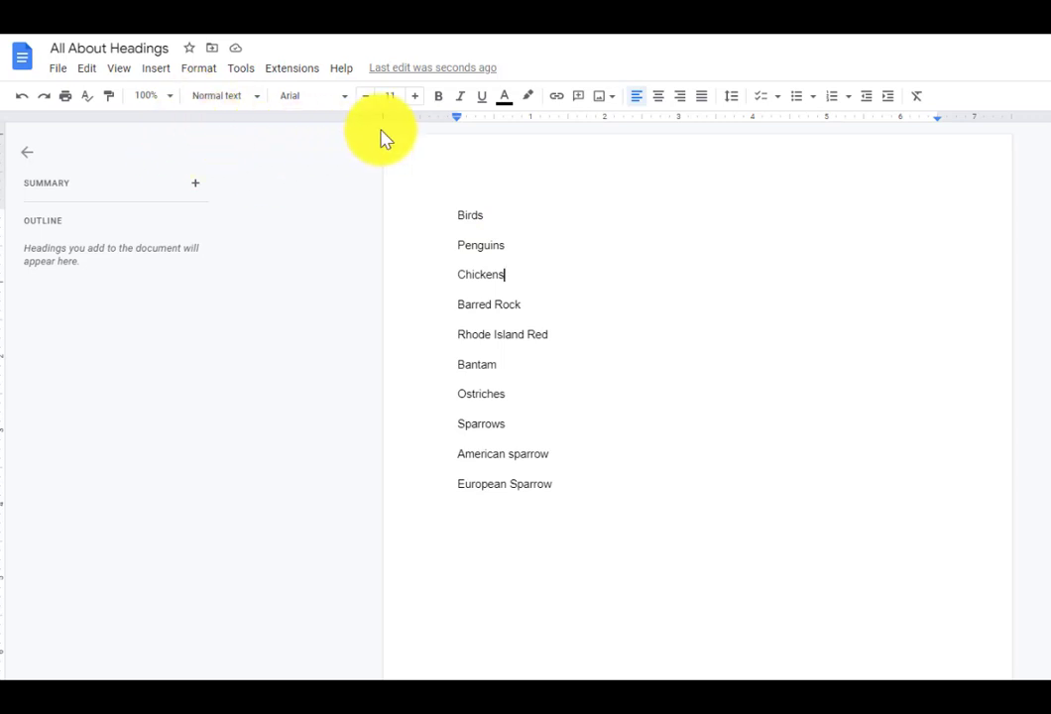
# - Apply the Title style to the Birds line and centre it on the page
pyautogui.click(454, 218)
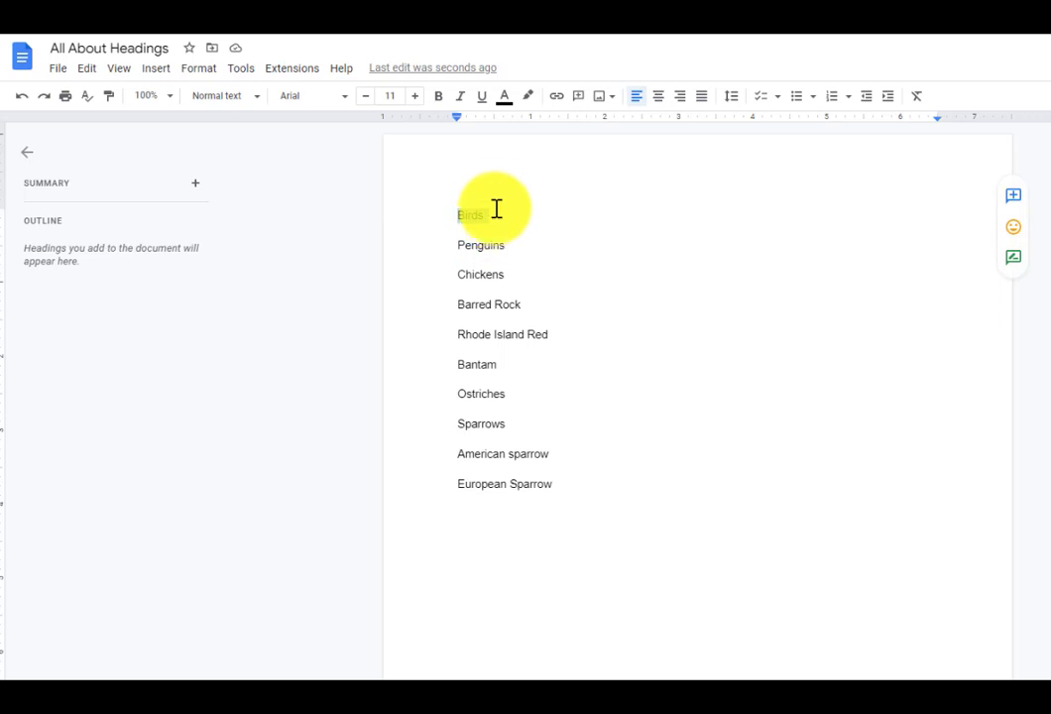
pyautogui.doubleClick(497, 215)
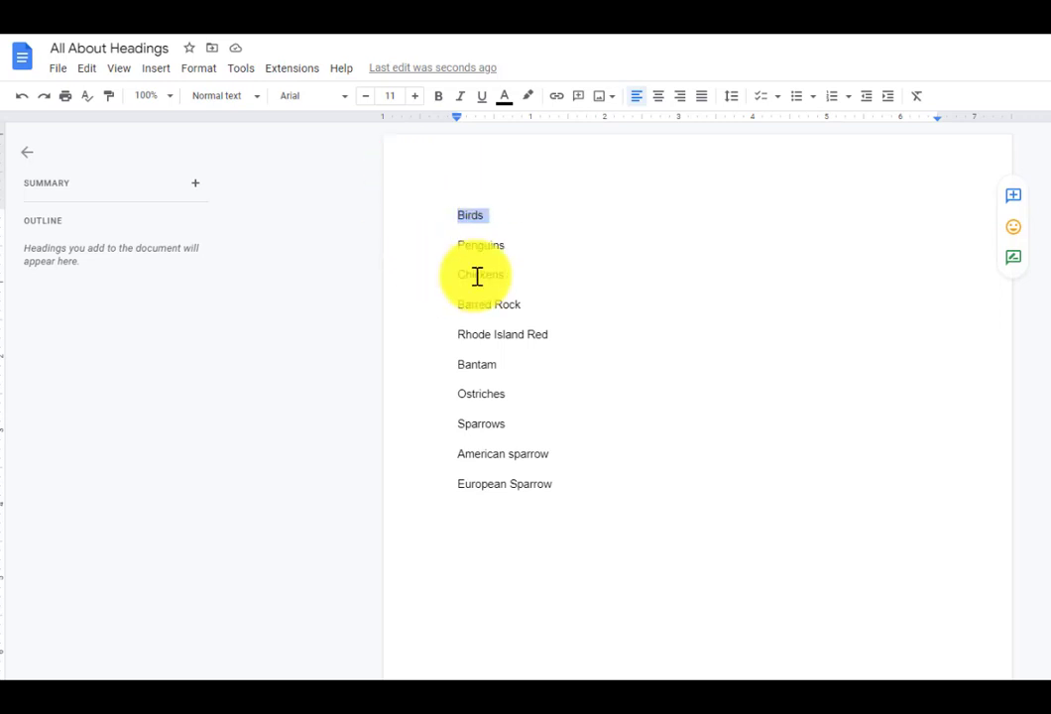
pyautogui.click(245, 104)
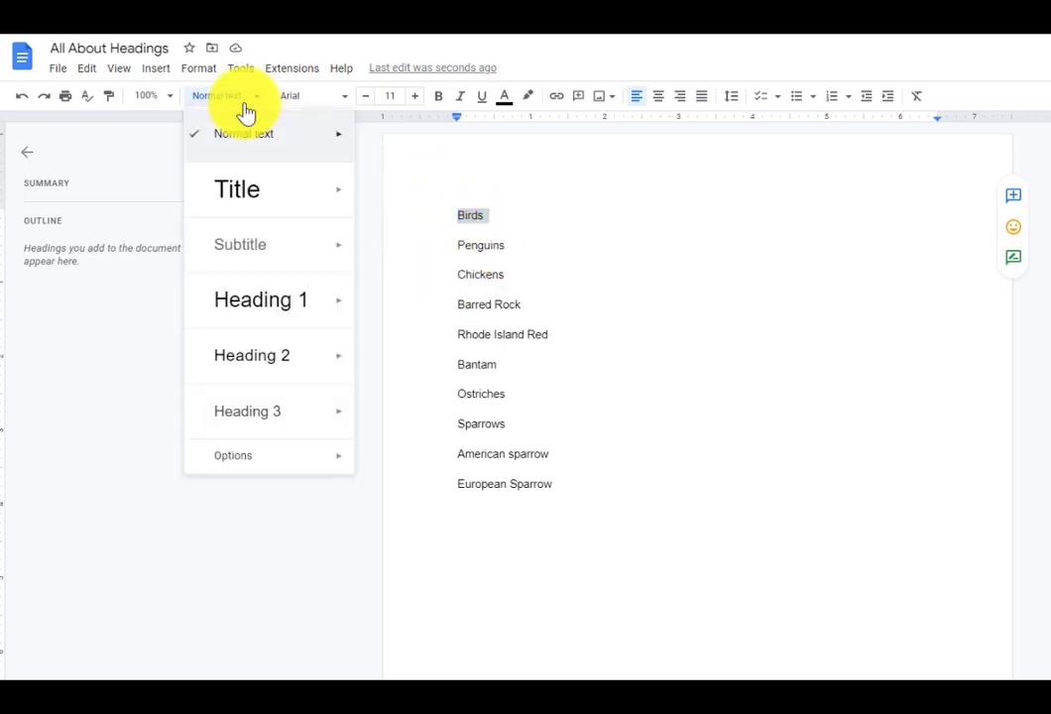
pyautogui.click(272, 186)
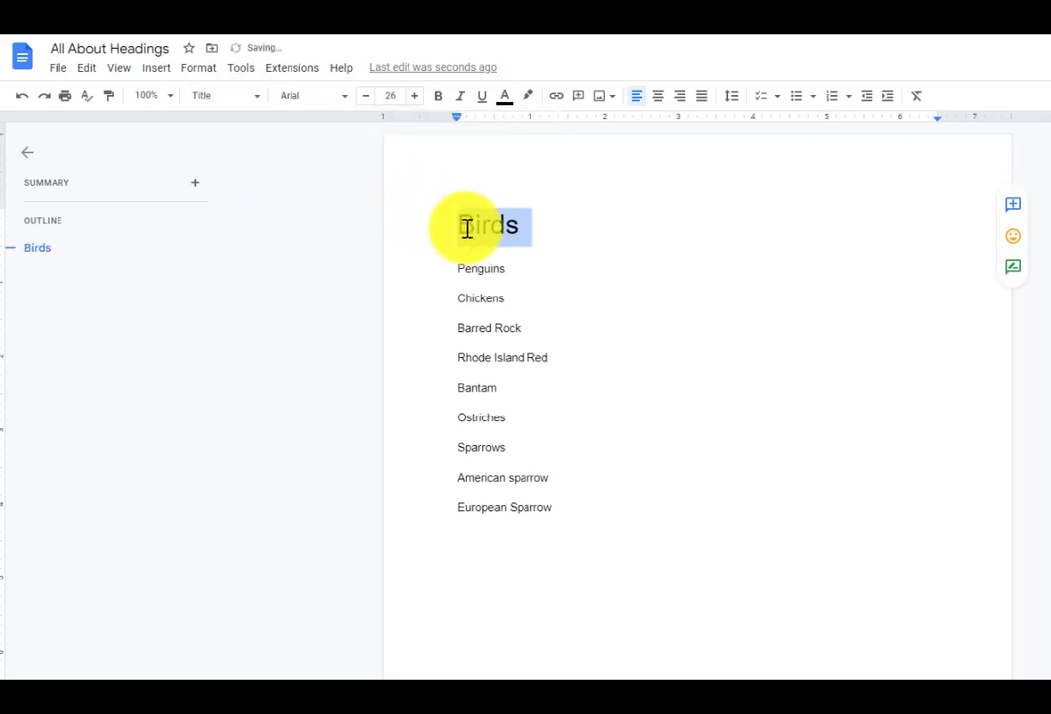
pyautogui.click(665, 103)
pyautogui.click(682, 233)
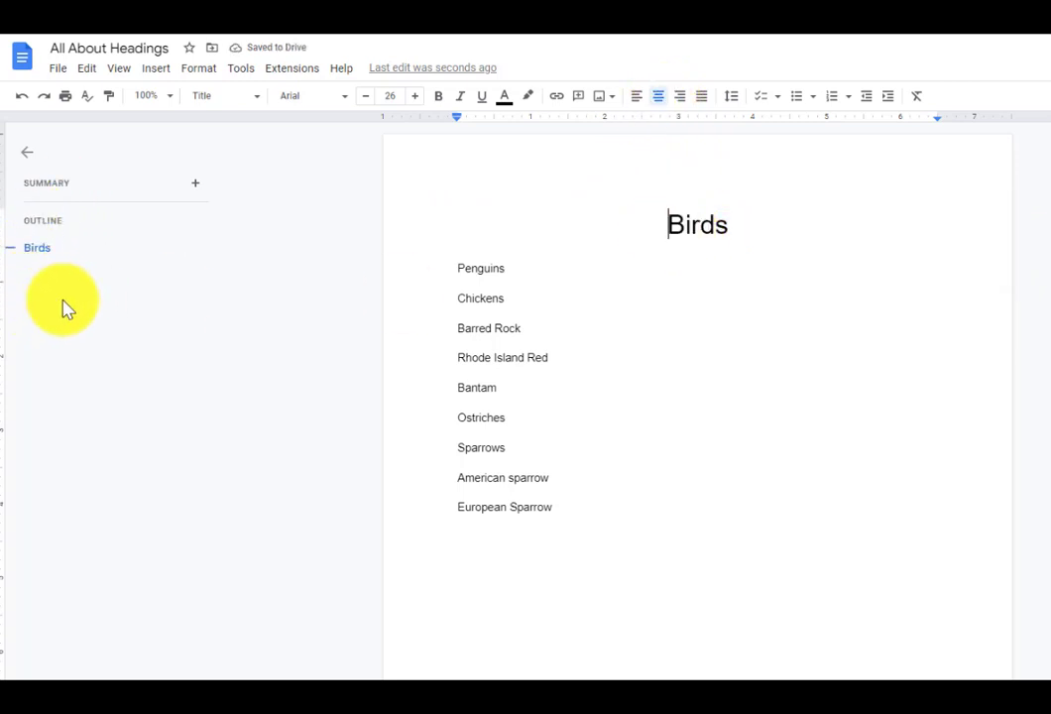
pyautogui.click(16, 256)
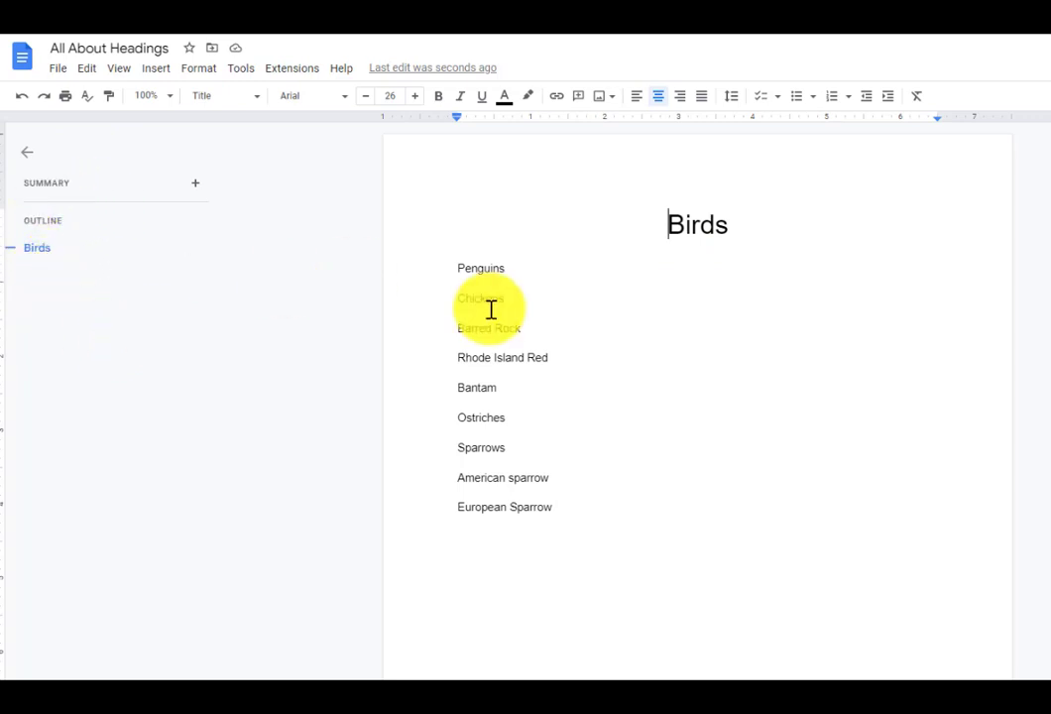
# - Apply the Heading 1 style to the Penguins and Chickens lines
pyautogui.click(503, 253)
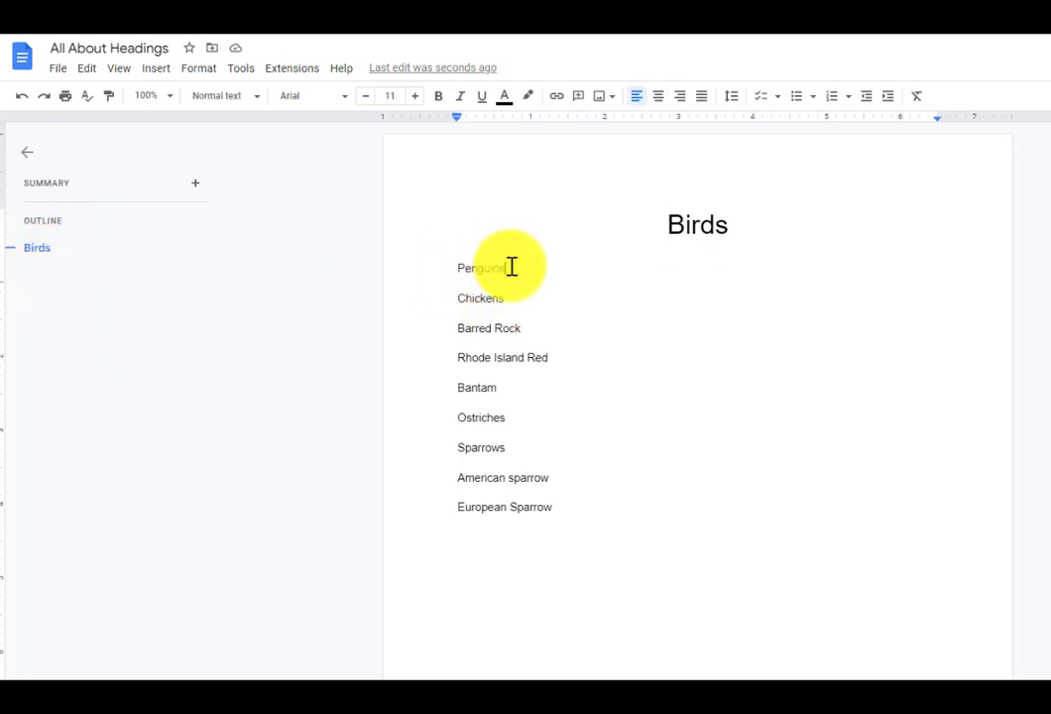
pyautogui.doubleClick(493, 270)
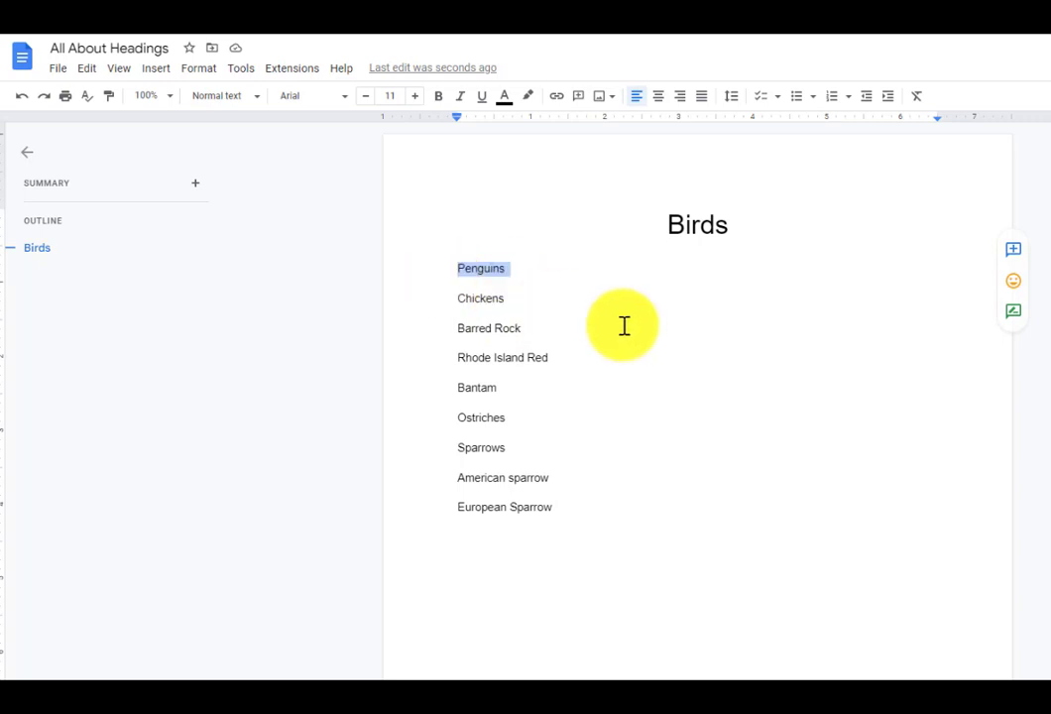
pyautogui.click(248, 111)
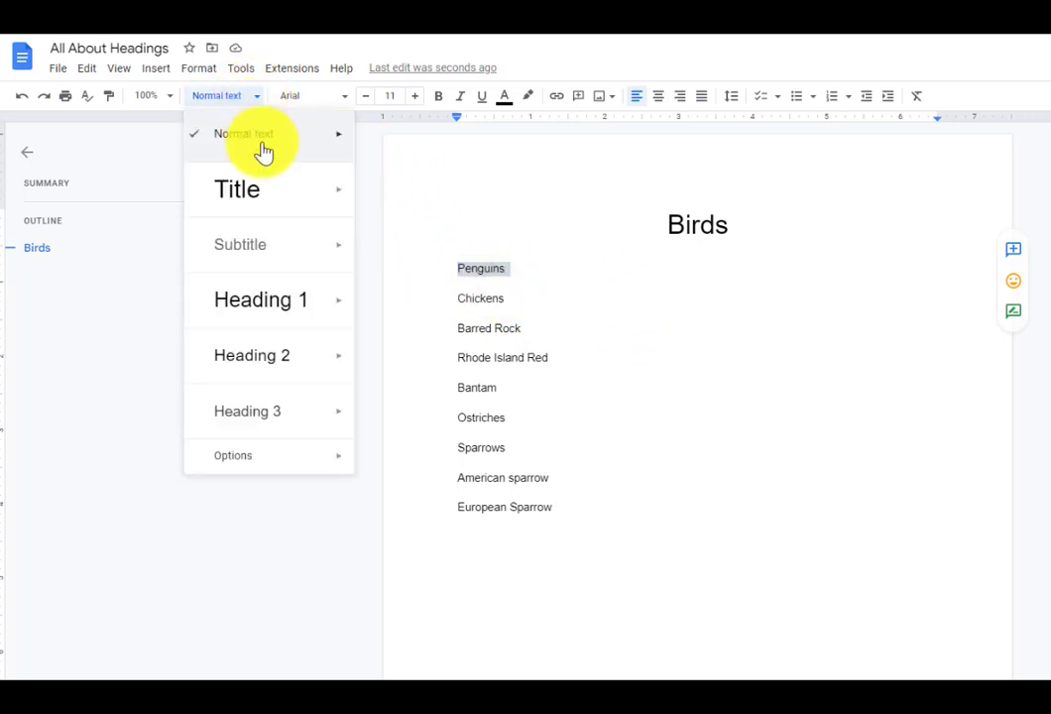
pyautogui.click(317, 309)
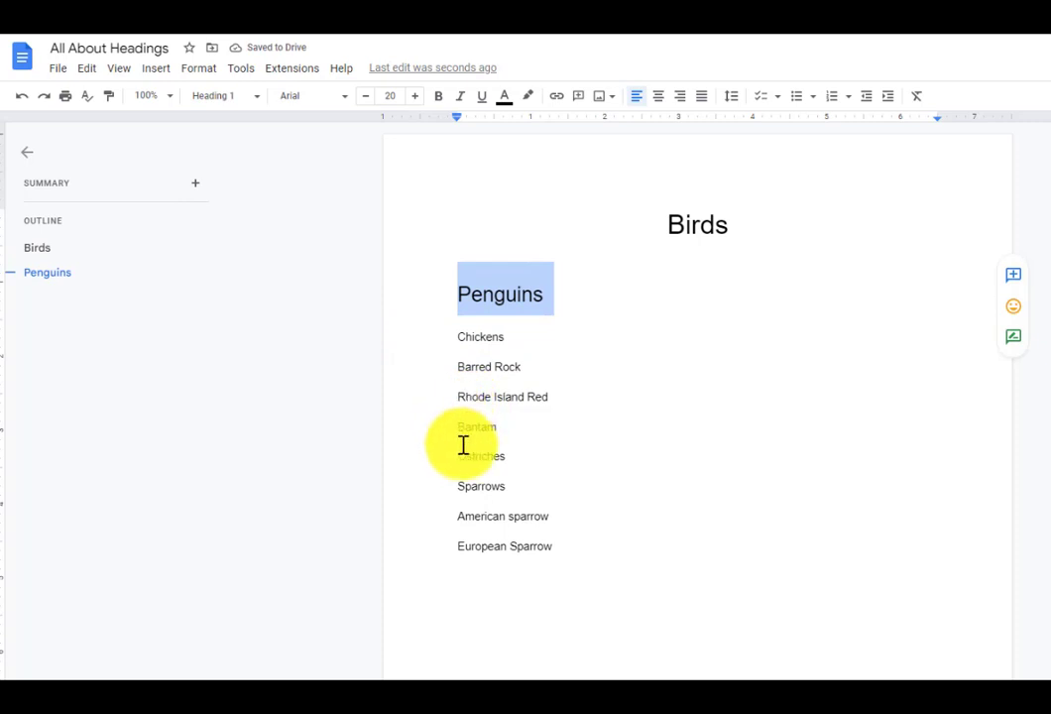
pyautogui.moveTo(457, 342); pyautogui.dragTo(506, 344)
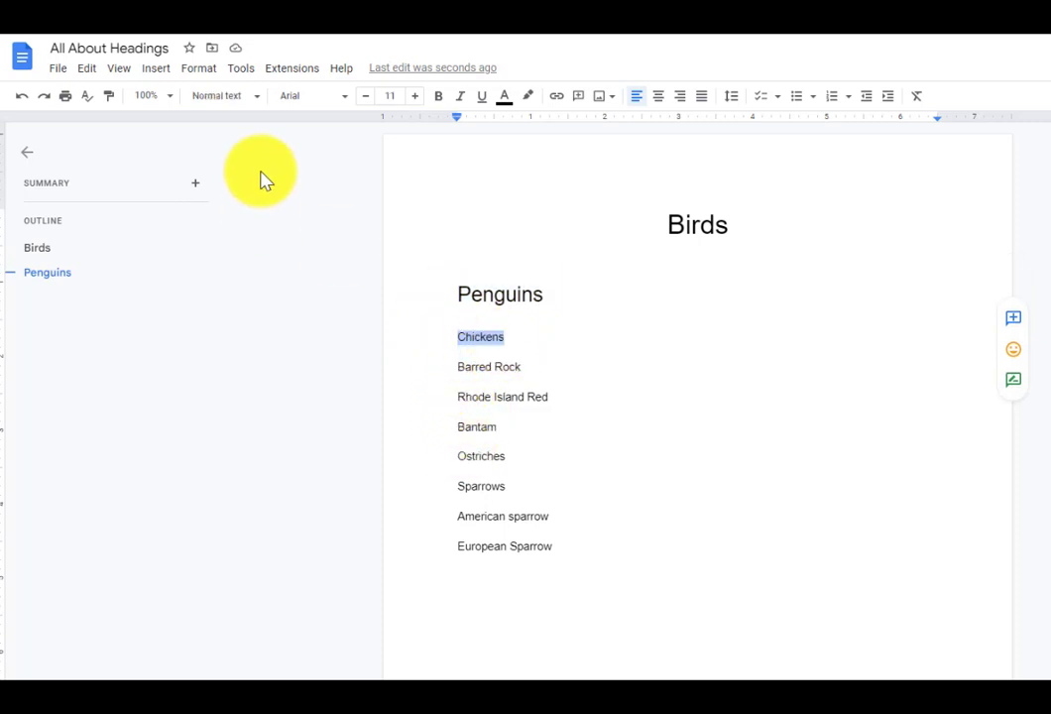
pyautogui.click(248, 97)
pyautogui.click(269, 288)
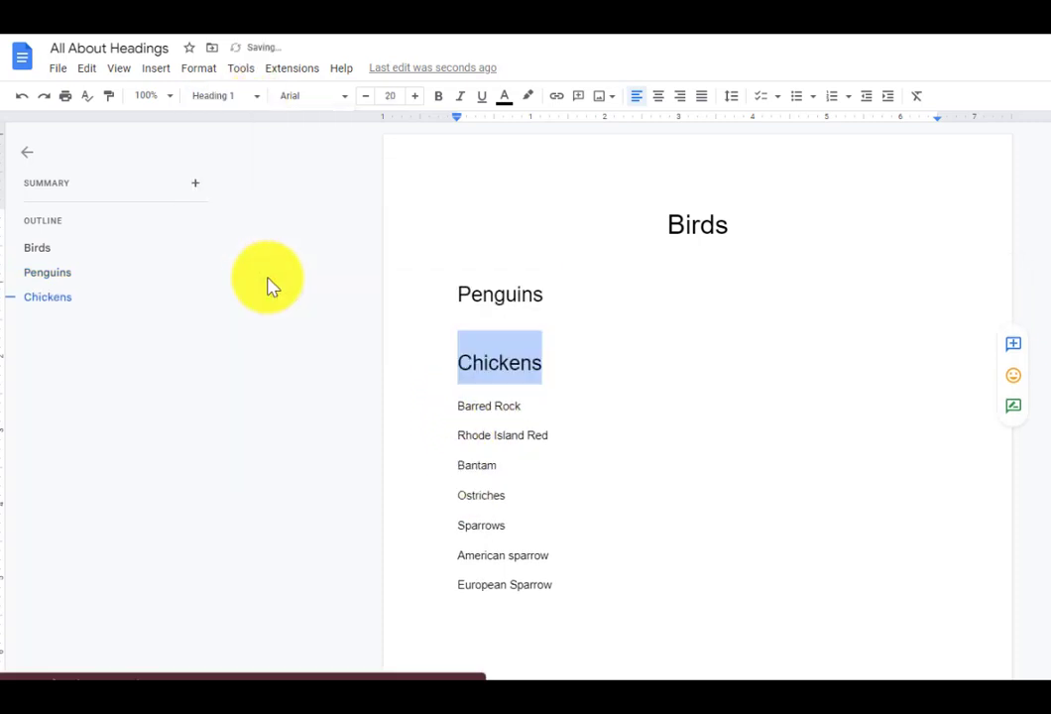
# - Apply the Heading 1 style to the Ostriches and Sparrows lines
pyautogui.moveTo(458, 496); pyautogui.dragTo(497, 490)
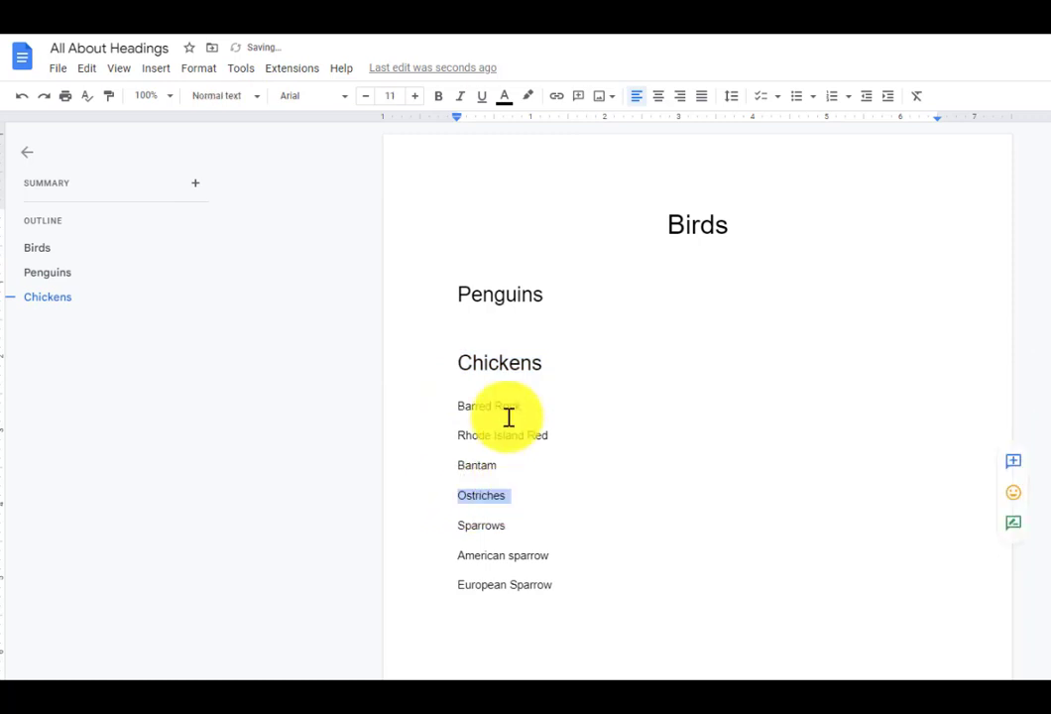
pyautogui.click(223, 96)
pyautogui.moveTo(250, 268)
pyautogui.click(262, 298)
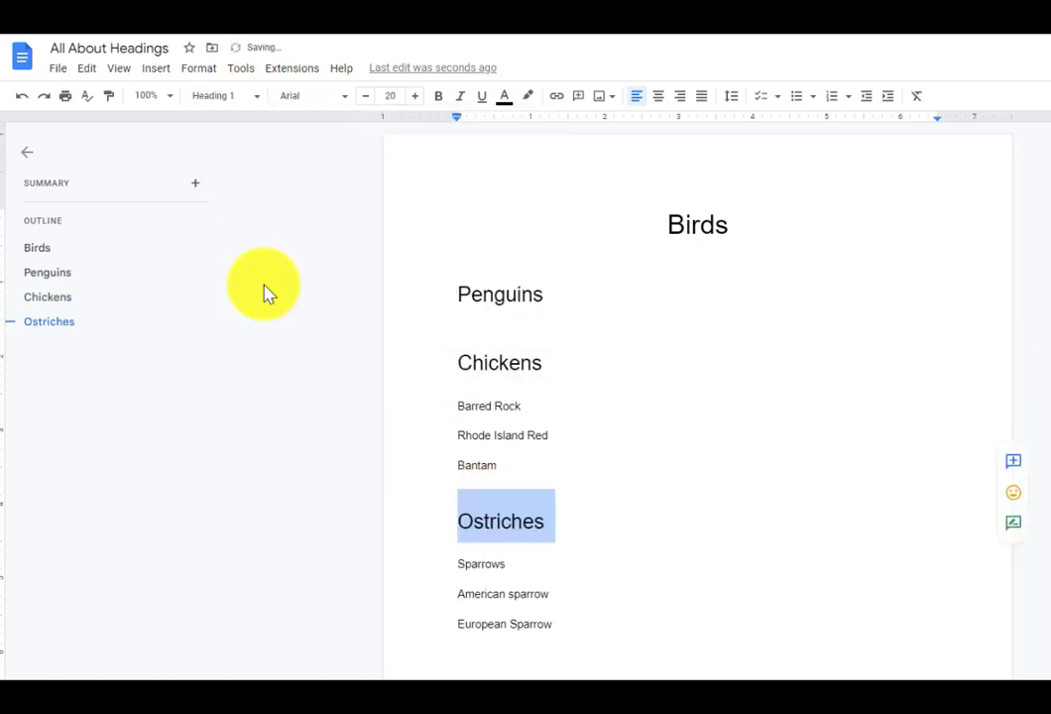
pyautogui.moveTo(456, 563); pyautogui.dragTo(508, 563)
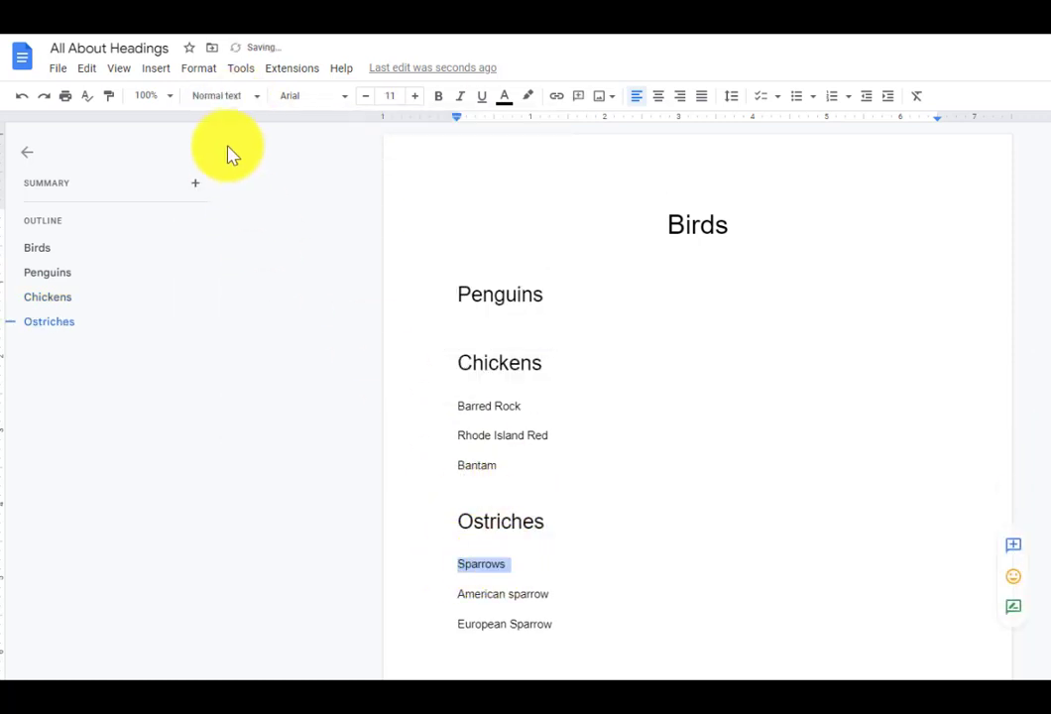
pyautogui.click(223, 96)
pyautogui.click(270, 301)
pyautogui.click(513, 359)
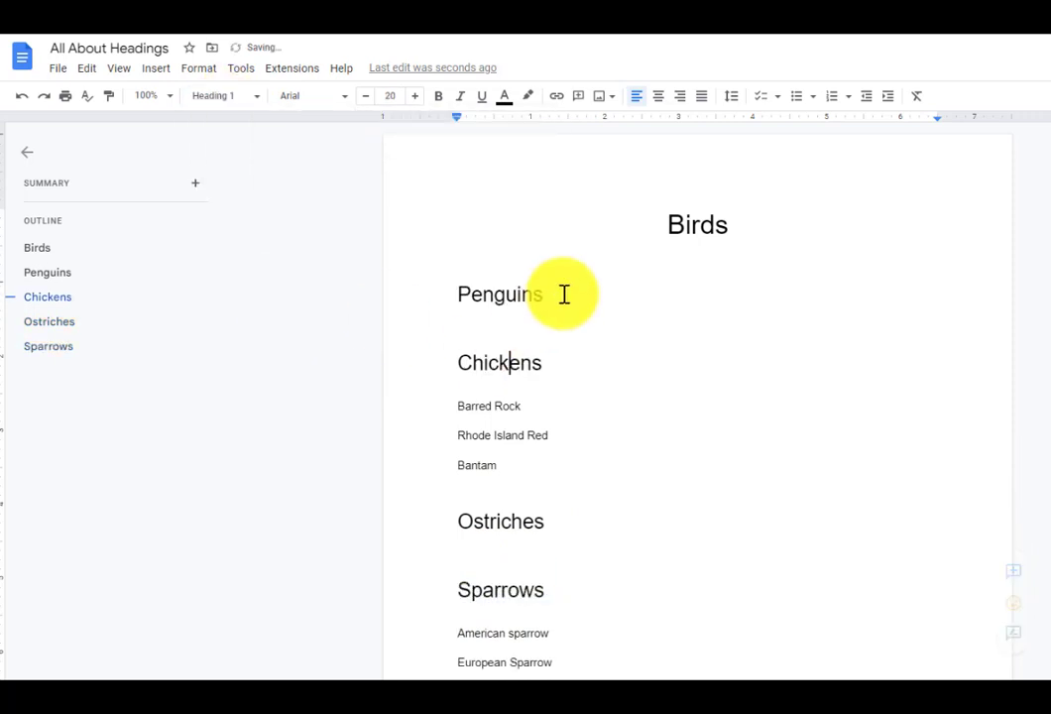
# - Compare the document's headings with the entries in the outline, and briefly hide and reshow the outline
pyautogui.scroll(-2, 561, 282)
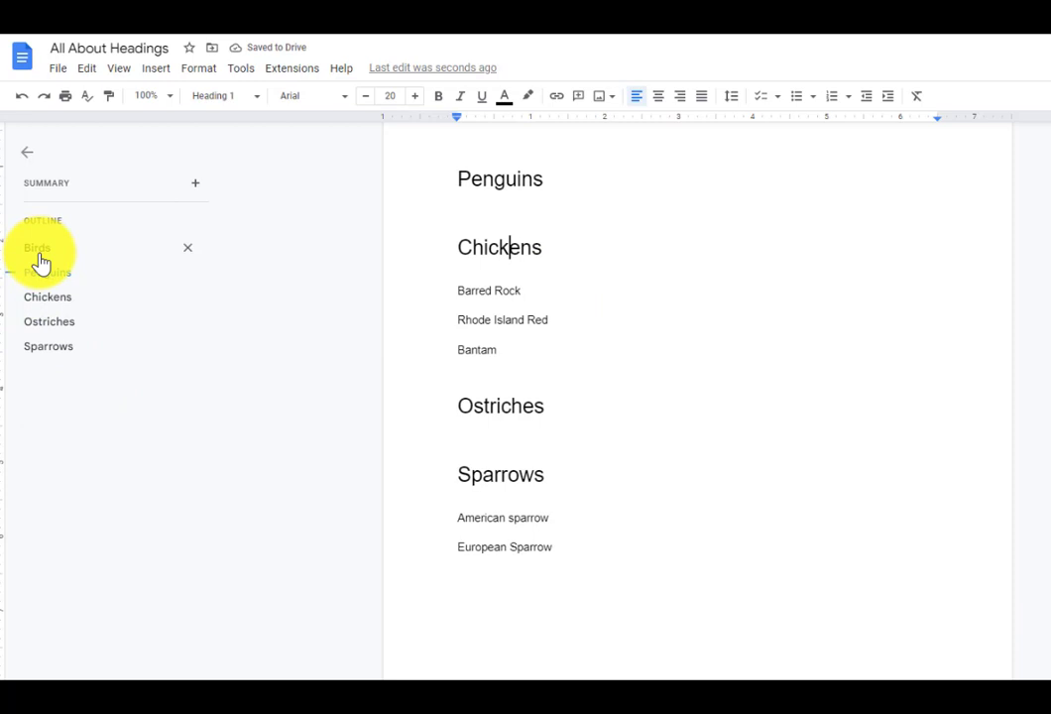
pyautogui.scroll(2, 601, 268)
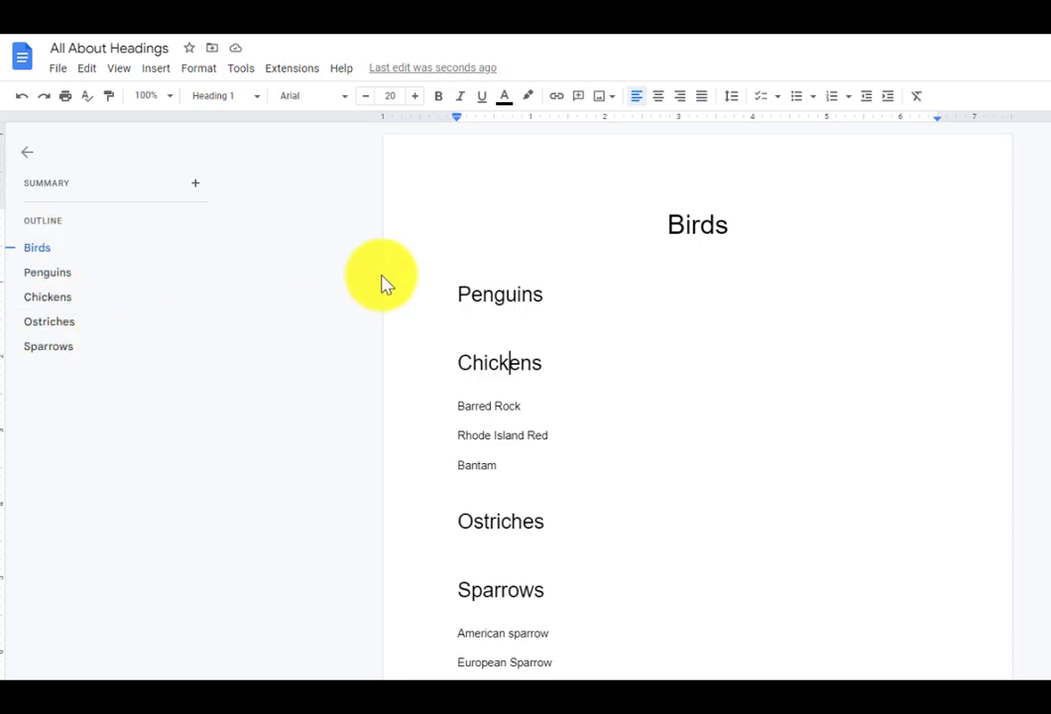
pyautogui.click(511, 283)
pyautogui.scroll(-1, 556, 289)
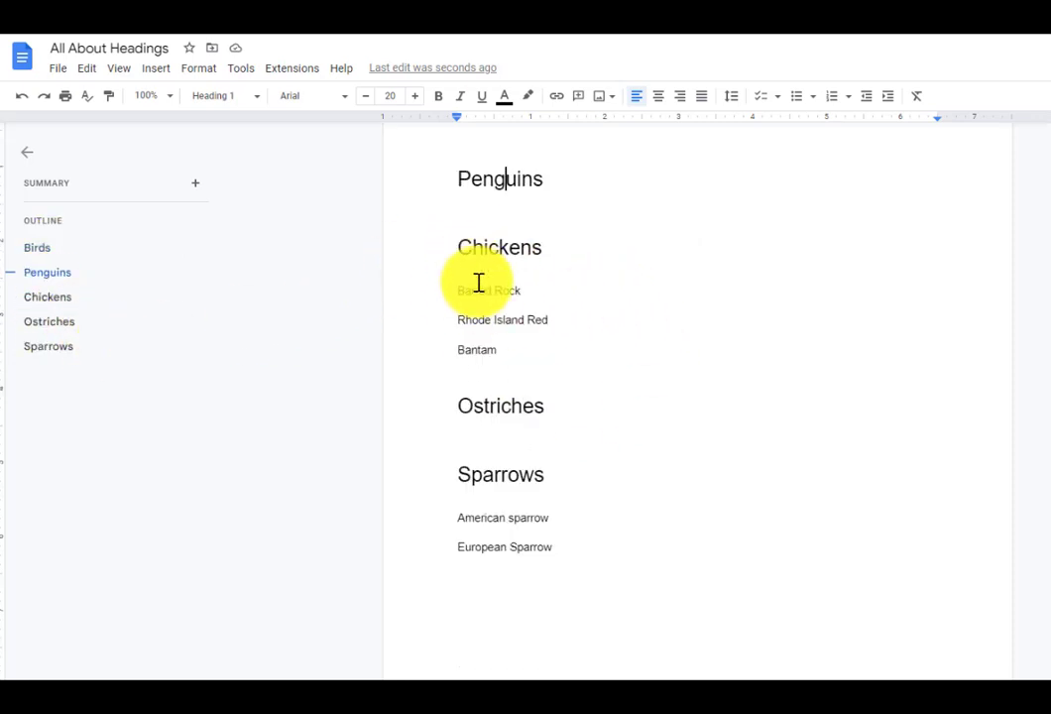
pyautogui.scroll(1, 478, 288)
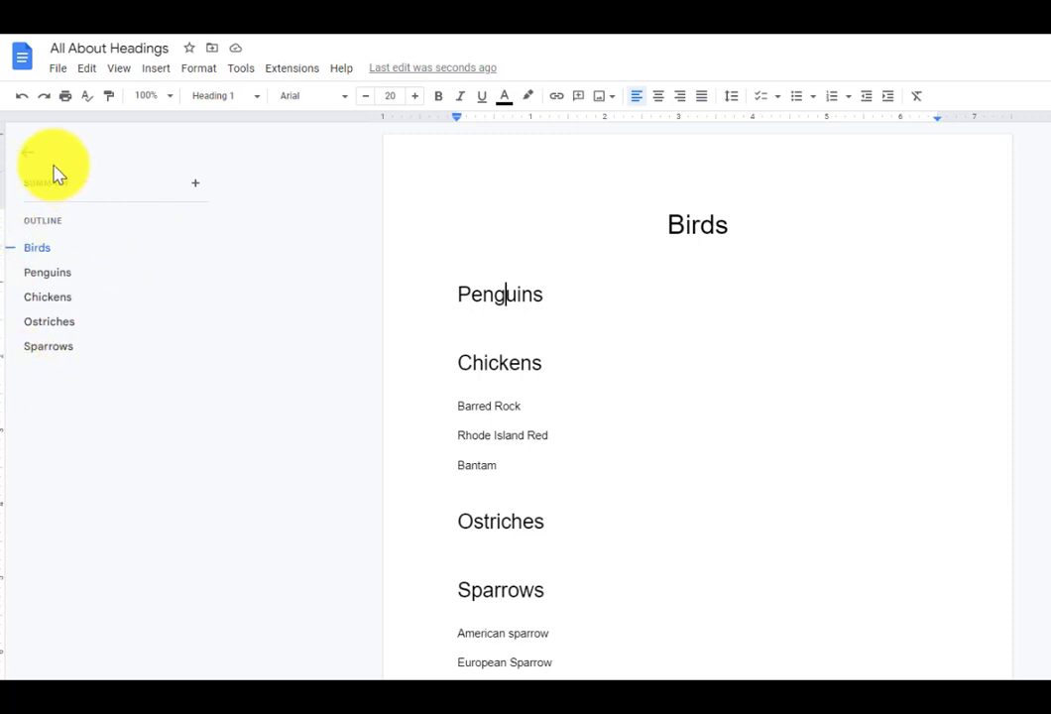
pyautogui.click(23, 152)
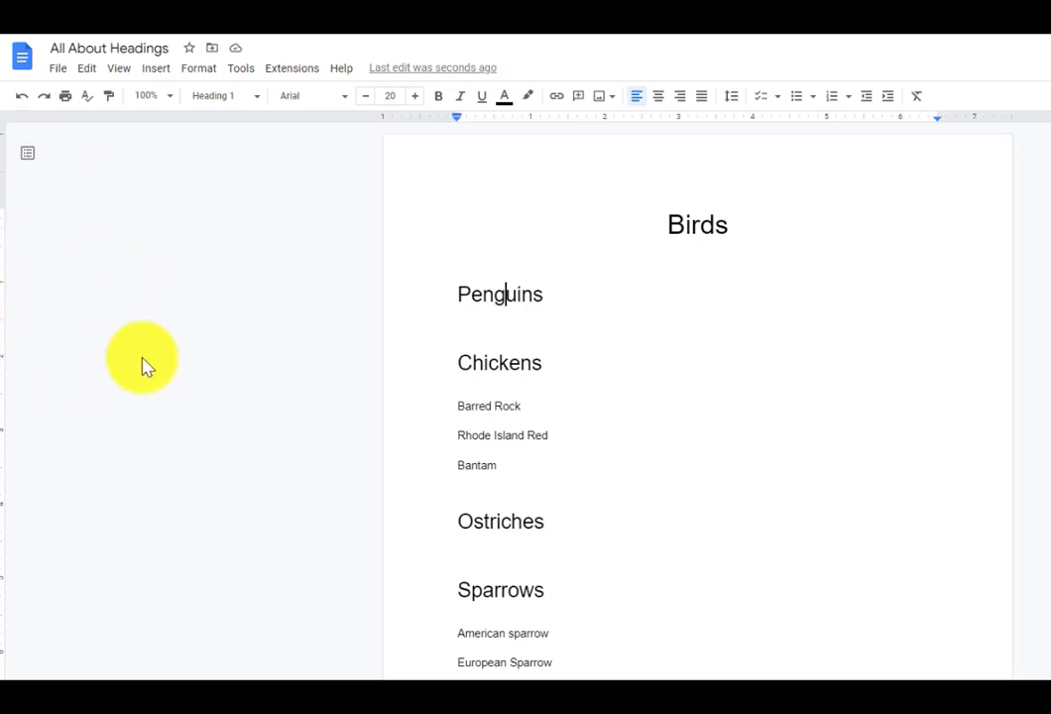
pyautogui.click(29, 157)
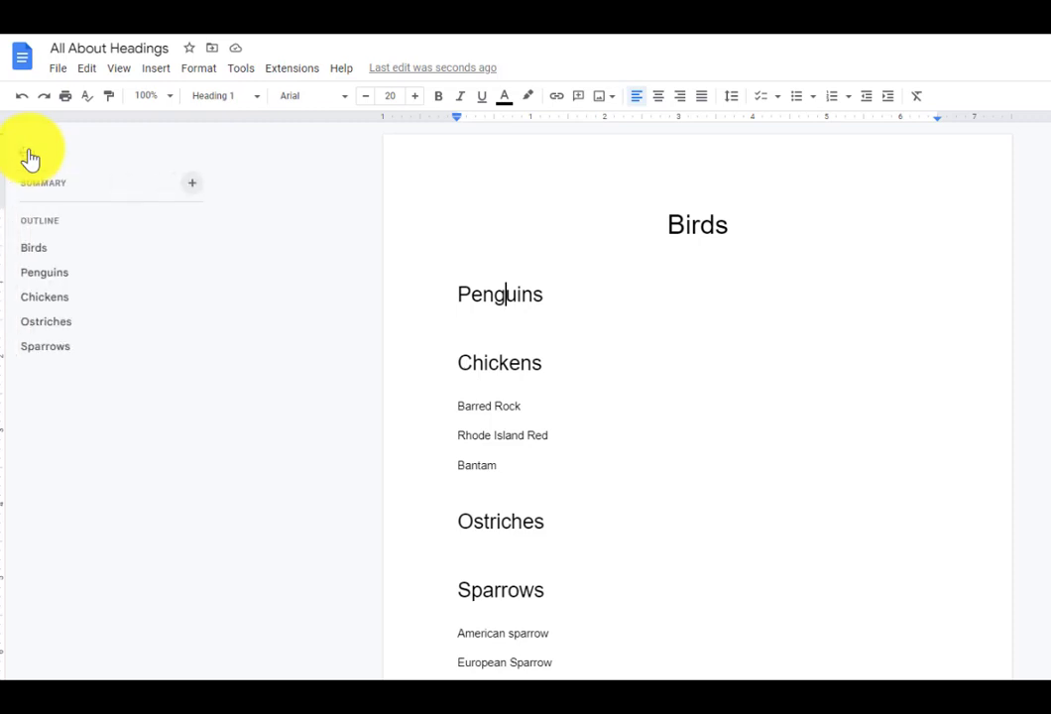
# - Review the paragraph styles available for the American sparrow line without applying one
pyautogui.click(550, 633)
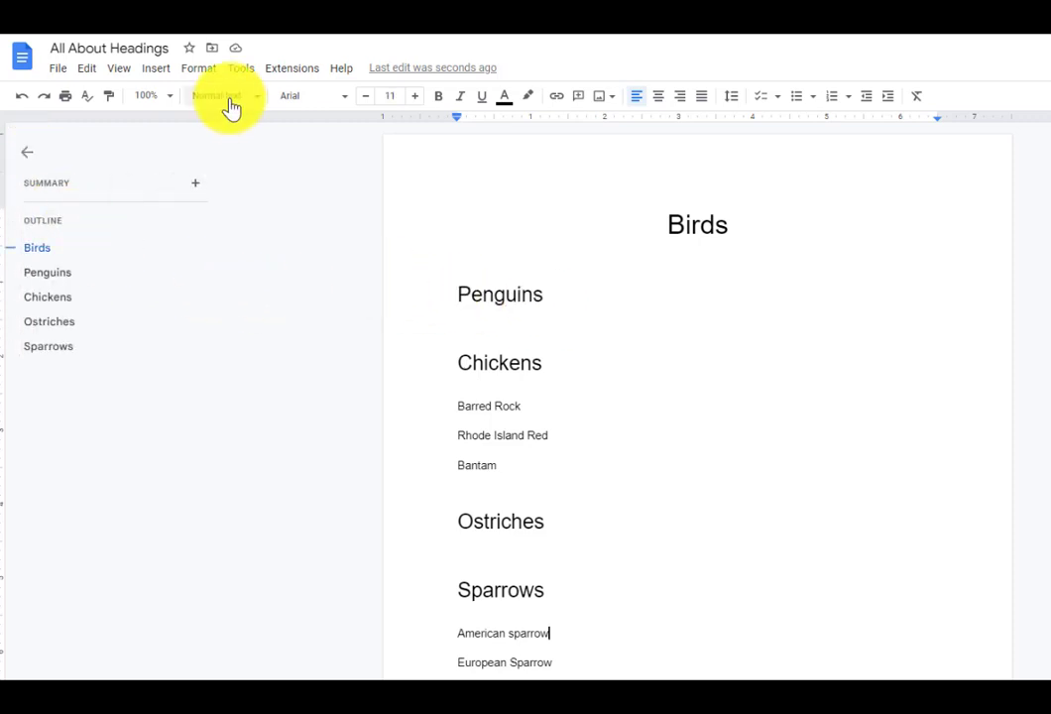
pyautogui.click(228, 97)
pyautogui.moveTo(281, 325)
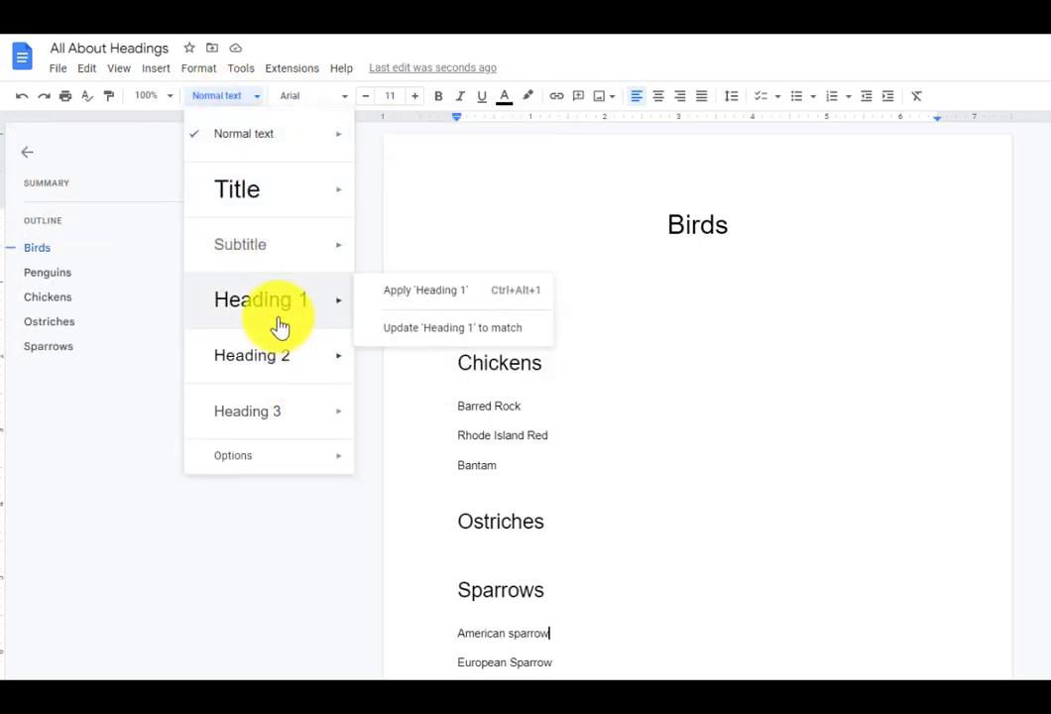
pyautogui.click(483, 199)
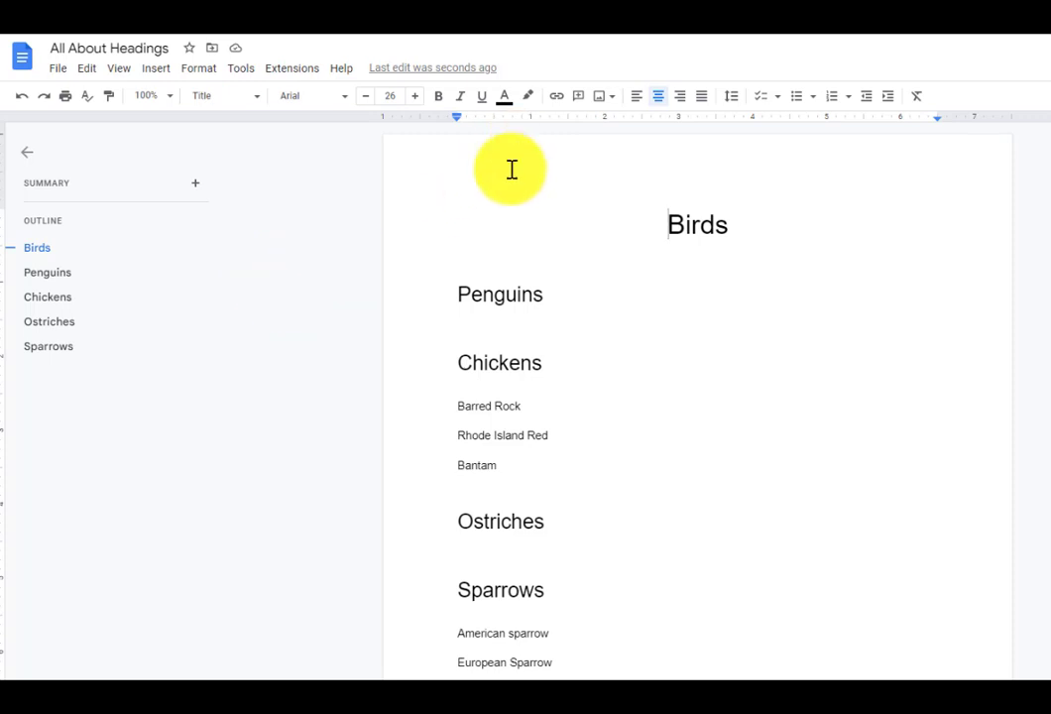
# - Check which paragraph style the Penguins, Chickens and Ostriches headings use
pyautogui.click(523, 294)
pyautogui.click(496, 394)
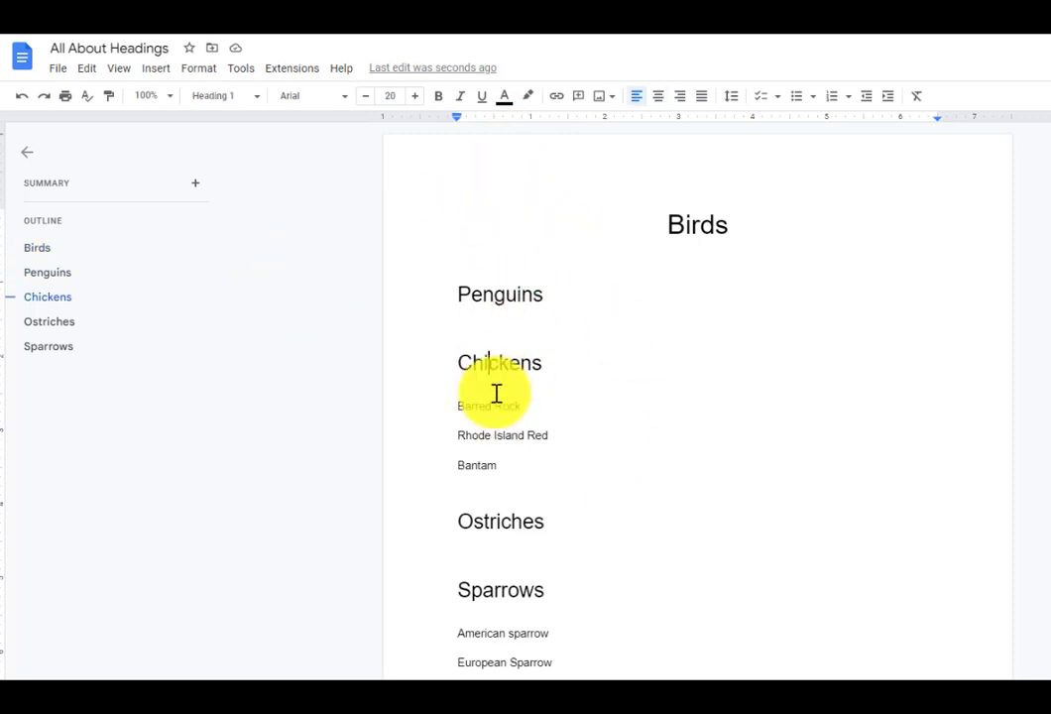
pyautogui.click(498, 526)
pyautogui.click(490, 364)
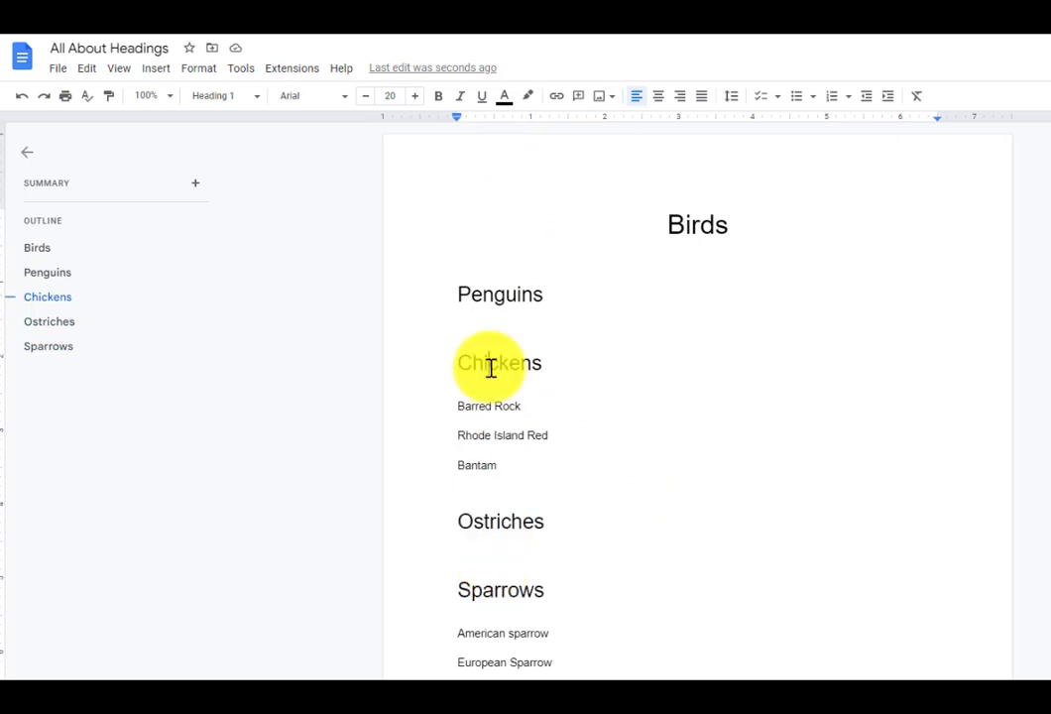
pyautogui.click(483, 290)
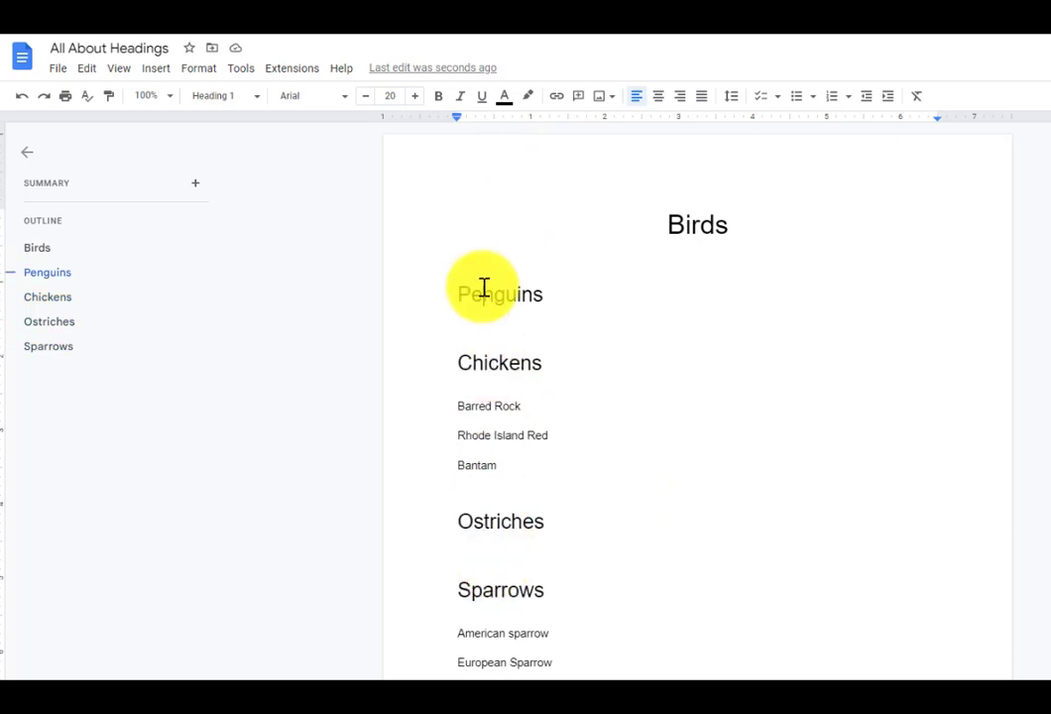
pyautogui.scroll(-2, 461, 218)
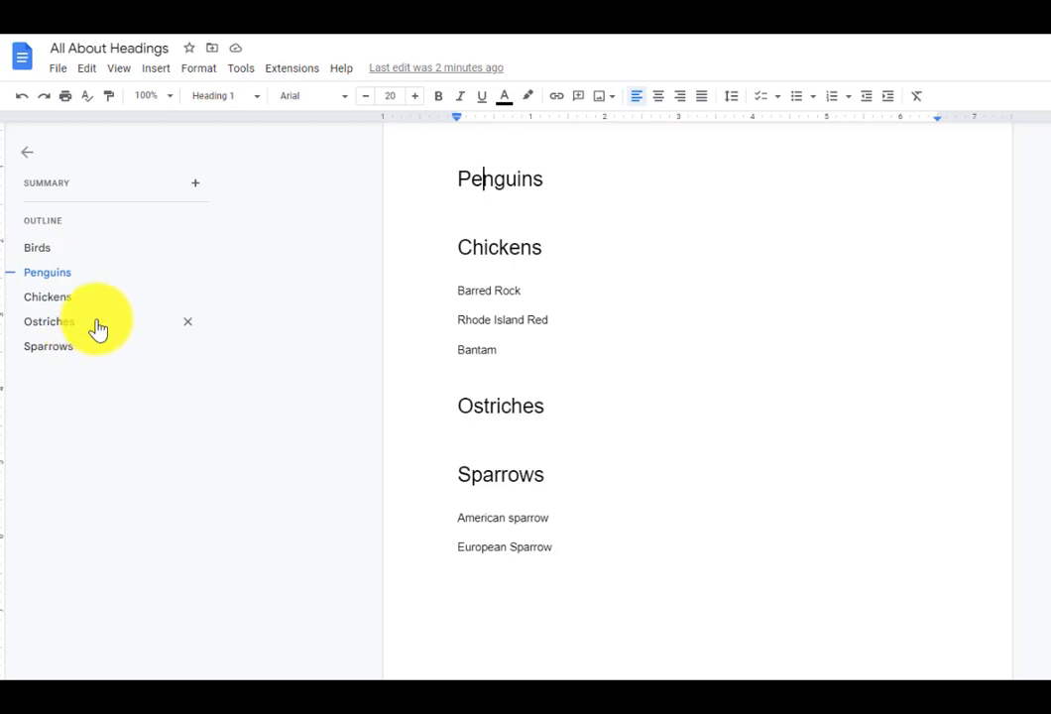
# - Go to the Chickens heading through the document outline, check its paragraph style, and go to the Penguins heading the same way
pyautogui.click(70, 300)
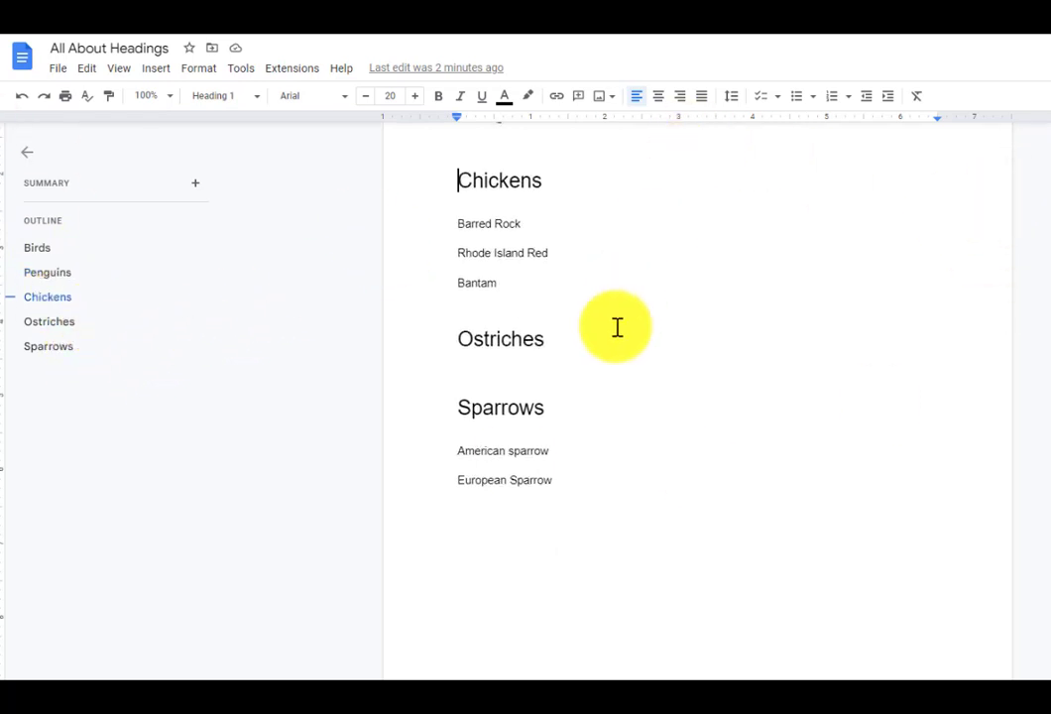
pyautogui.scroll(2, 605, 323)
pyautogui.click(207, 99)
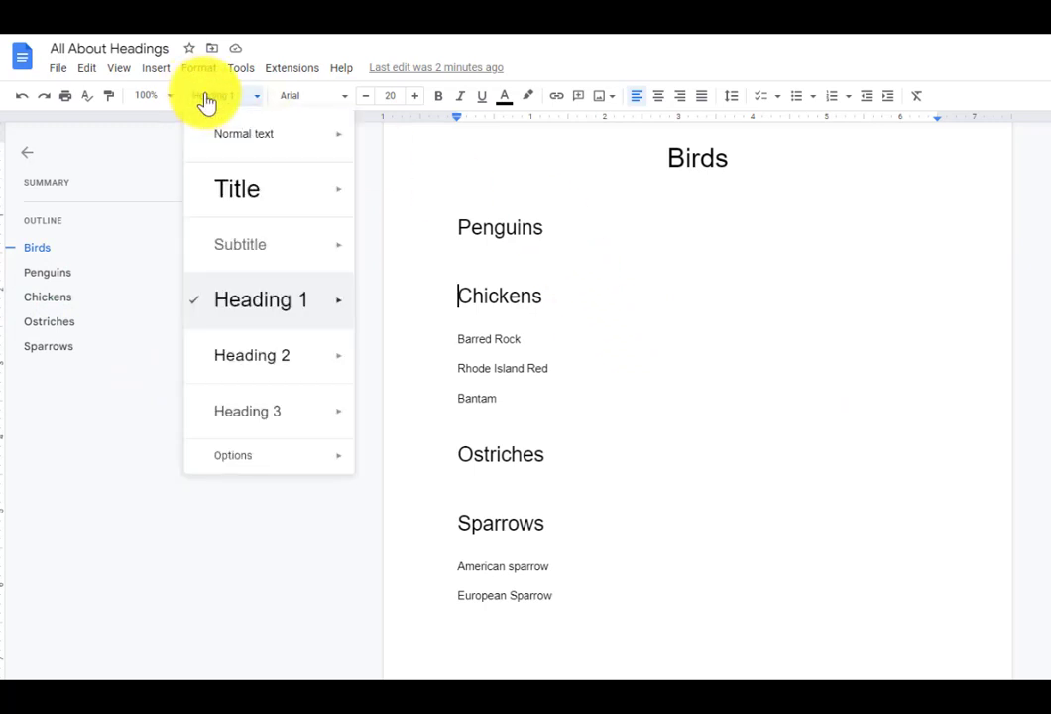
pyautogui.click(207, 101)
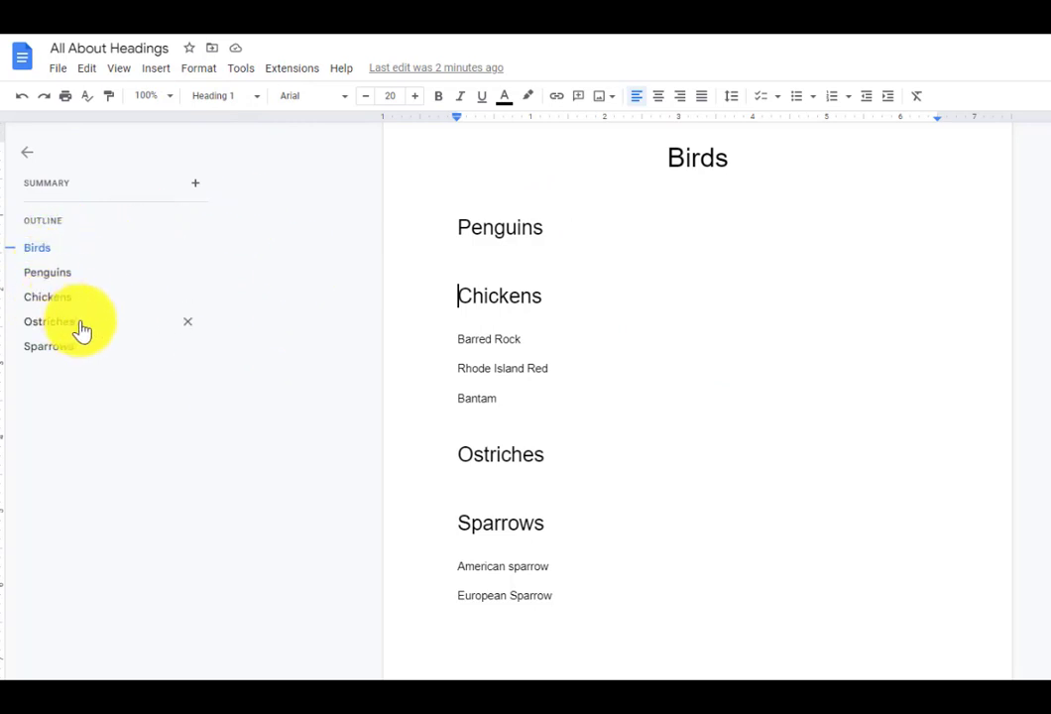
pyautogui.click(60, 271)
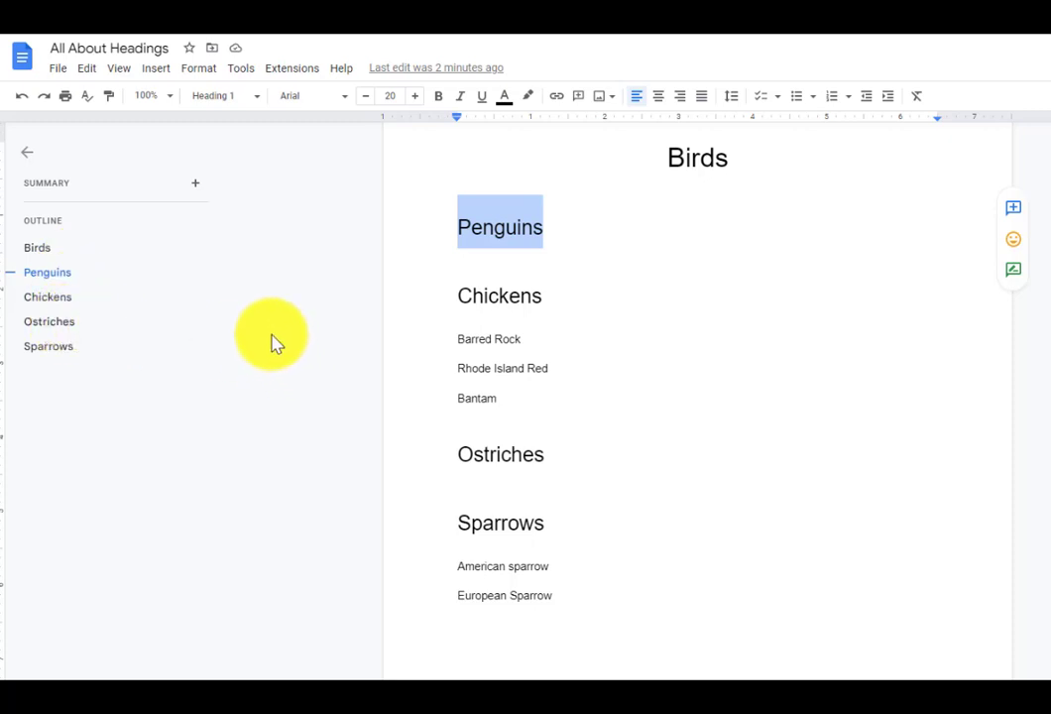
# - Examine the Penguins, Chickens, Ostriches and Sparrows headings one after another in the document
pyautogui.click(452, 230)
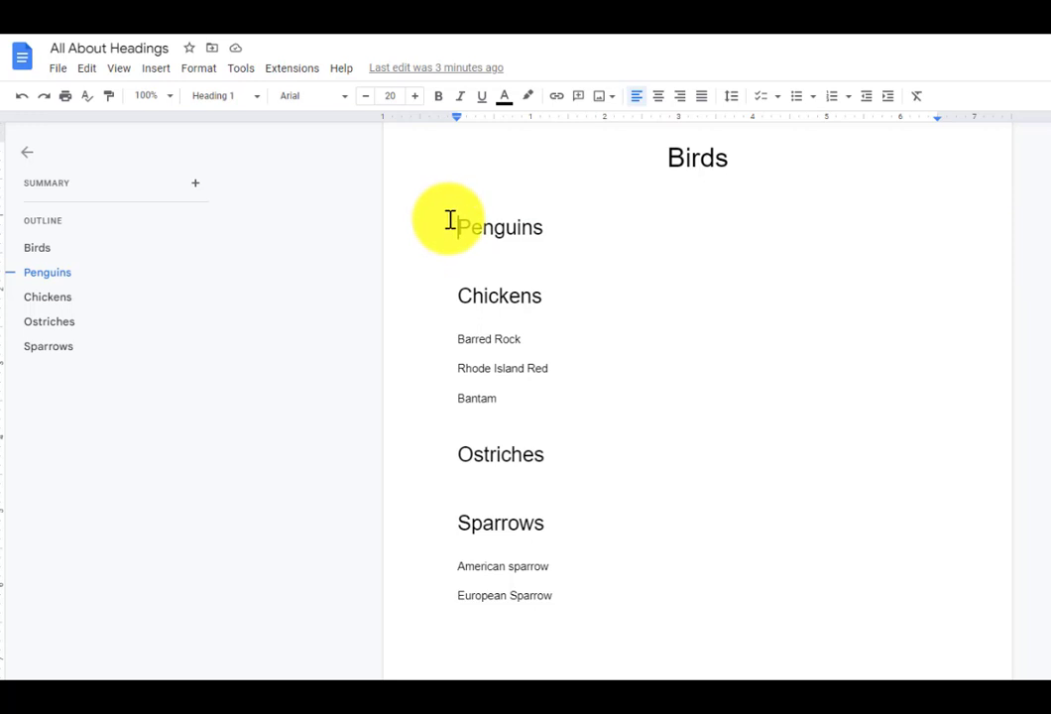
pyautogui.moveTo(451, 220); pyautogui.dragTo(543, 243)
pyautogui.click(537, 260)
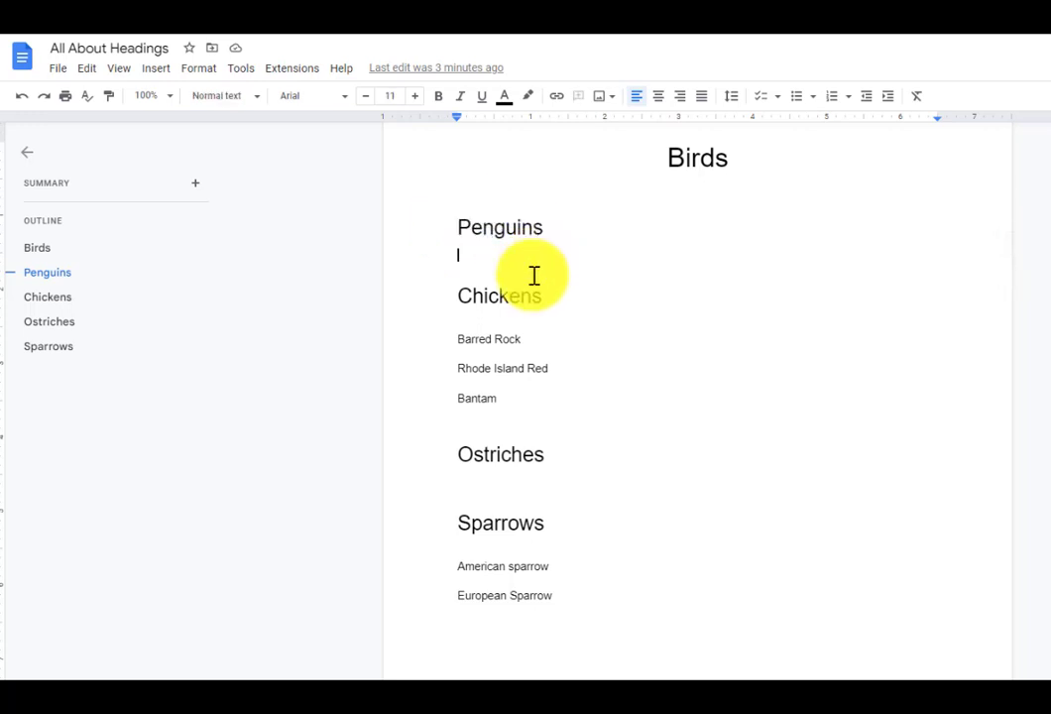
pyautogui.click(522, 297)
pyautogui.click(514, 453)
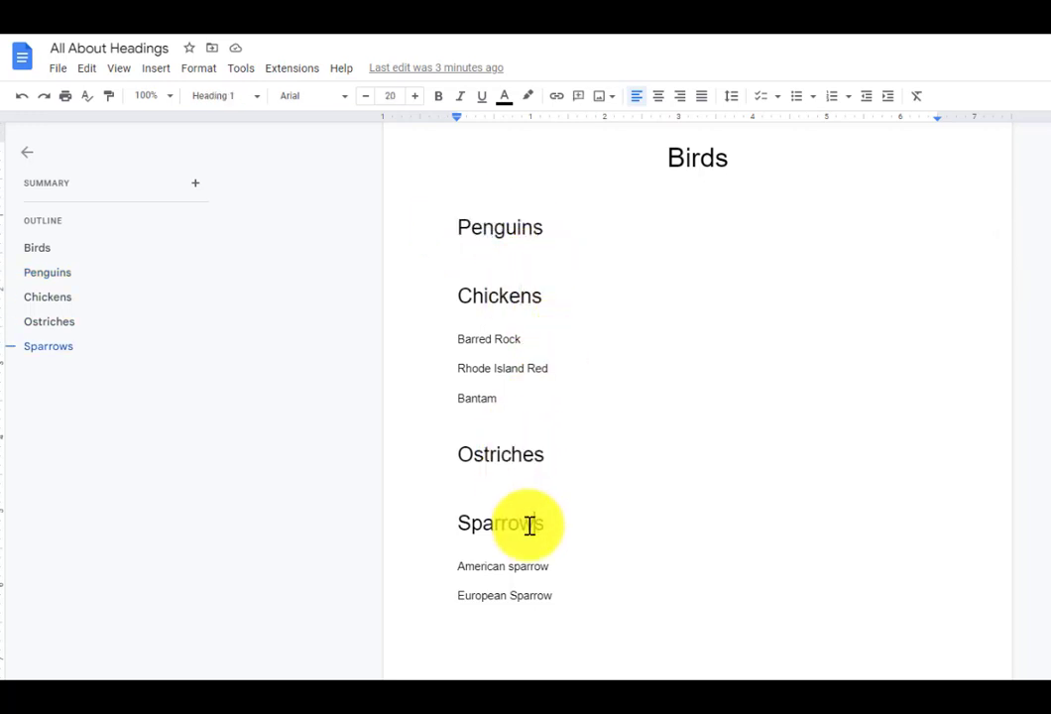
pyautogui.scroll(1, 561, 300)
pyautogui.scroll(-2, 587, 296)
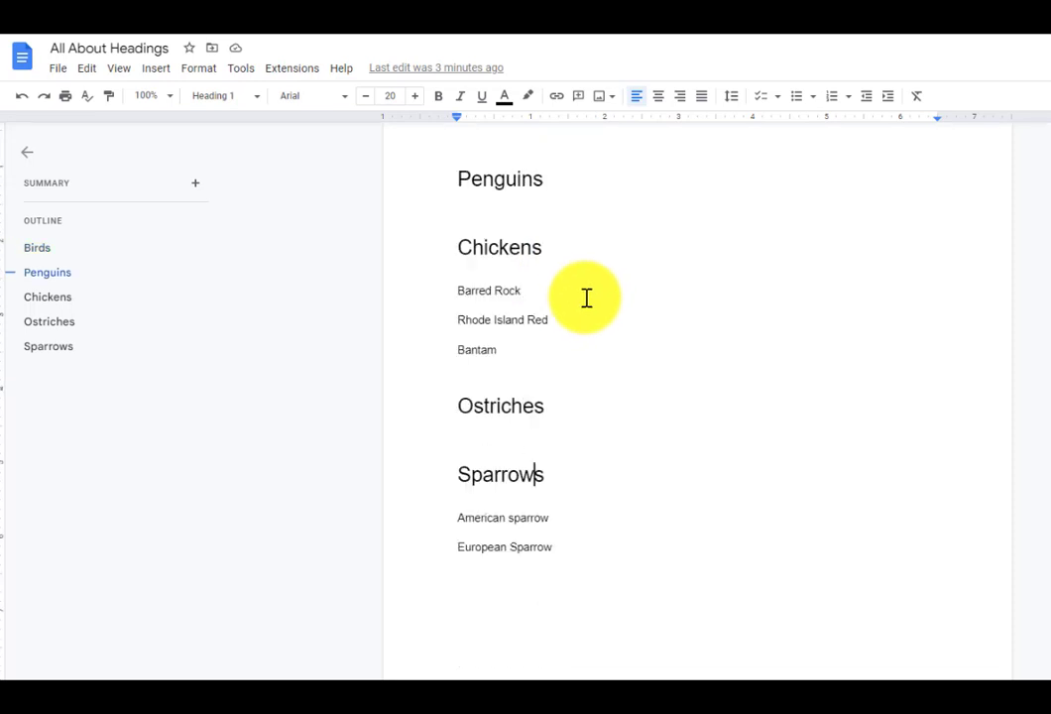
pyautogui.scroll(2, 587, 298)
# - Hide the document outline and review the Heading 1 style options for the Penguins heading
pyautogui.click(27, 152)
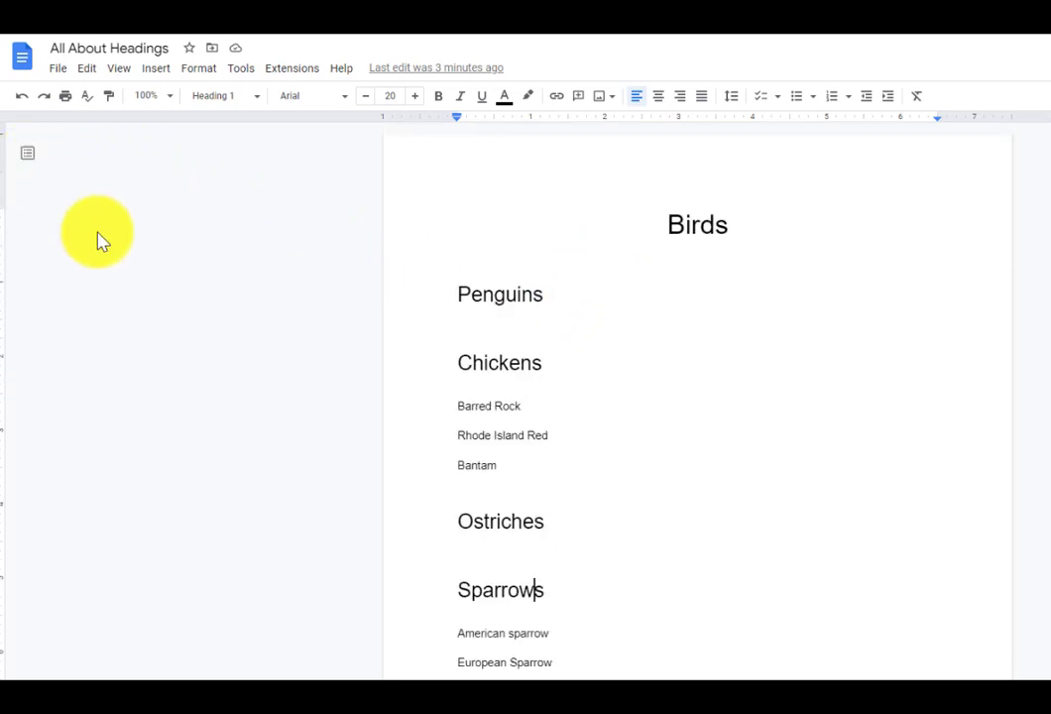
pyautogui.moveTo(431, 297); pyautogui.dragTo(542, 295)
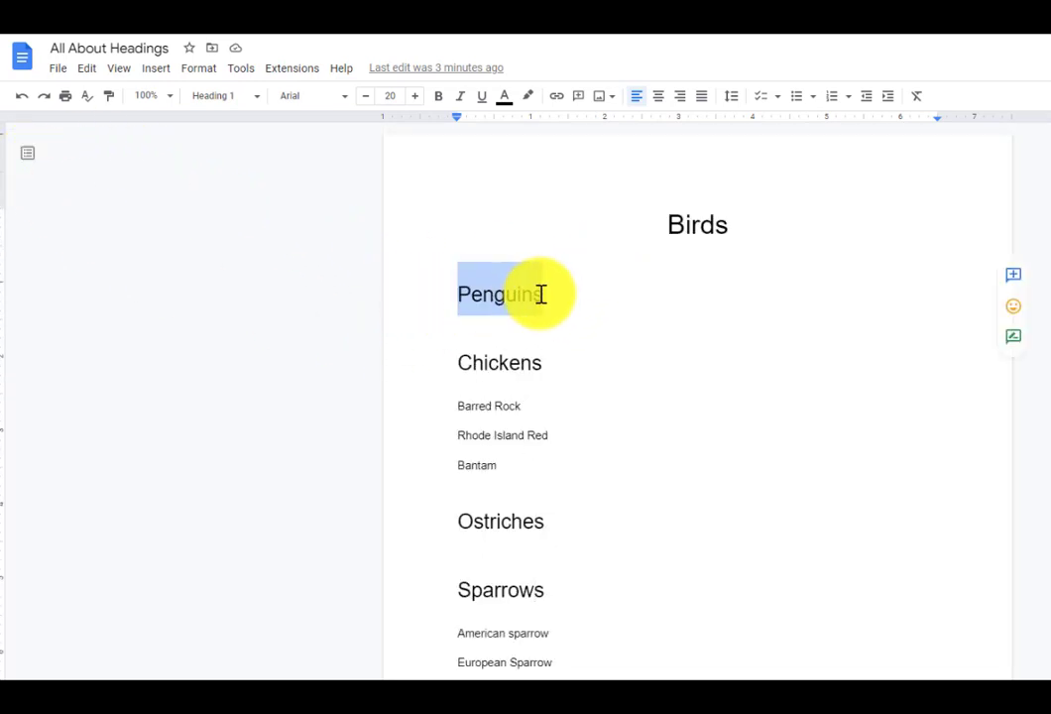
pyautogui.click(553, 293)
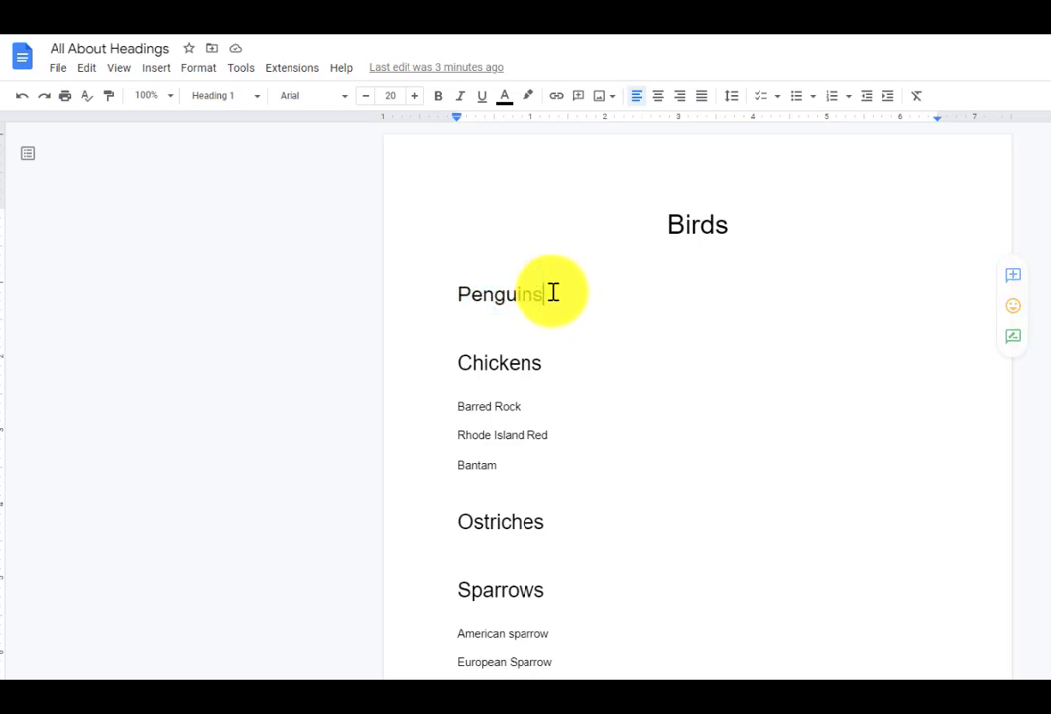
pyautogui.click(228, 97)
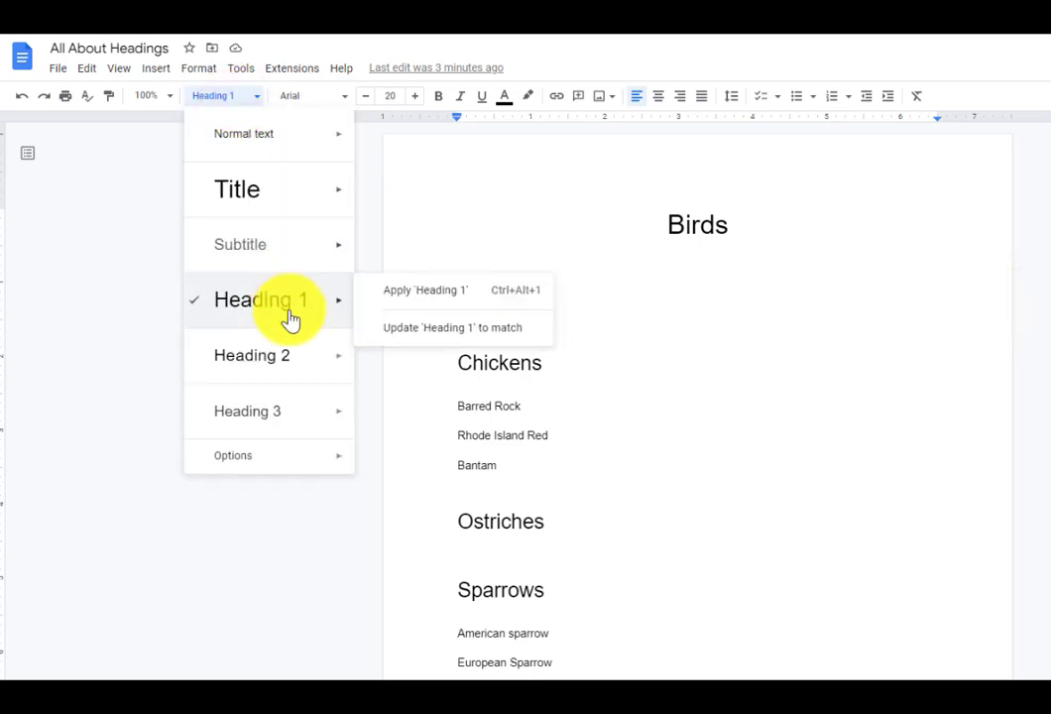
pyautogui.moveTo(281, 274)
pyautogui.click(600, 435)
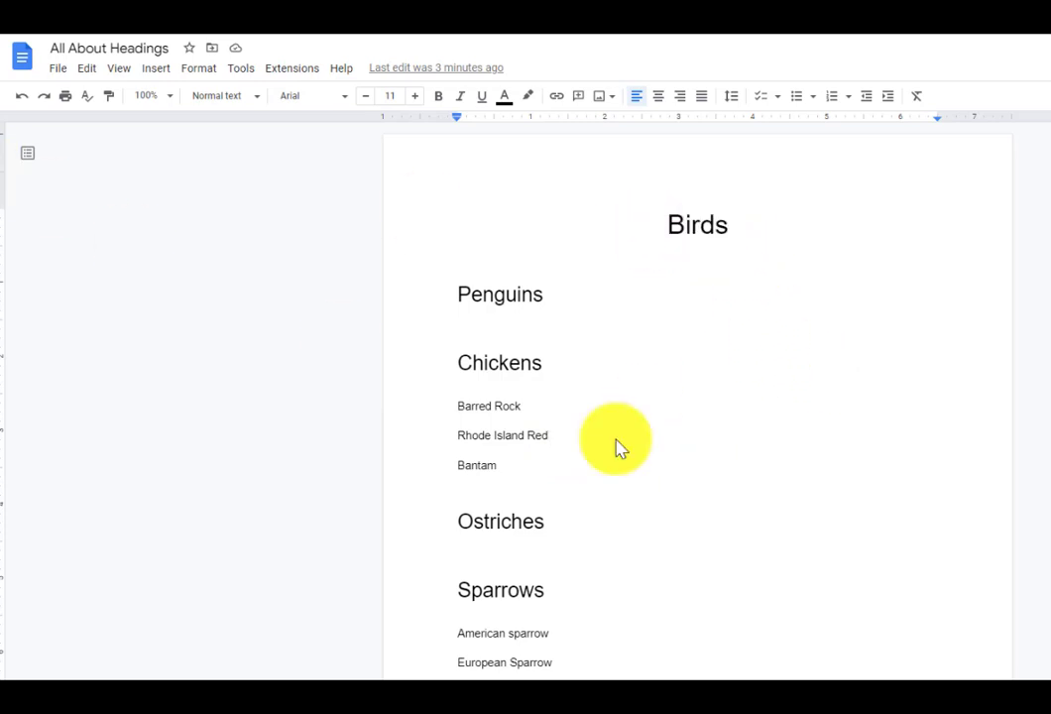
# - Try the Lobster font on the Penguins heading and settle on Impact
pyautogui.moveTo(669, 234); pyautogui.dragTo(723, 228)
pyautogui.click(483, 321)
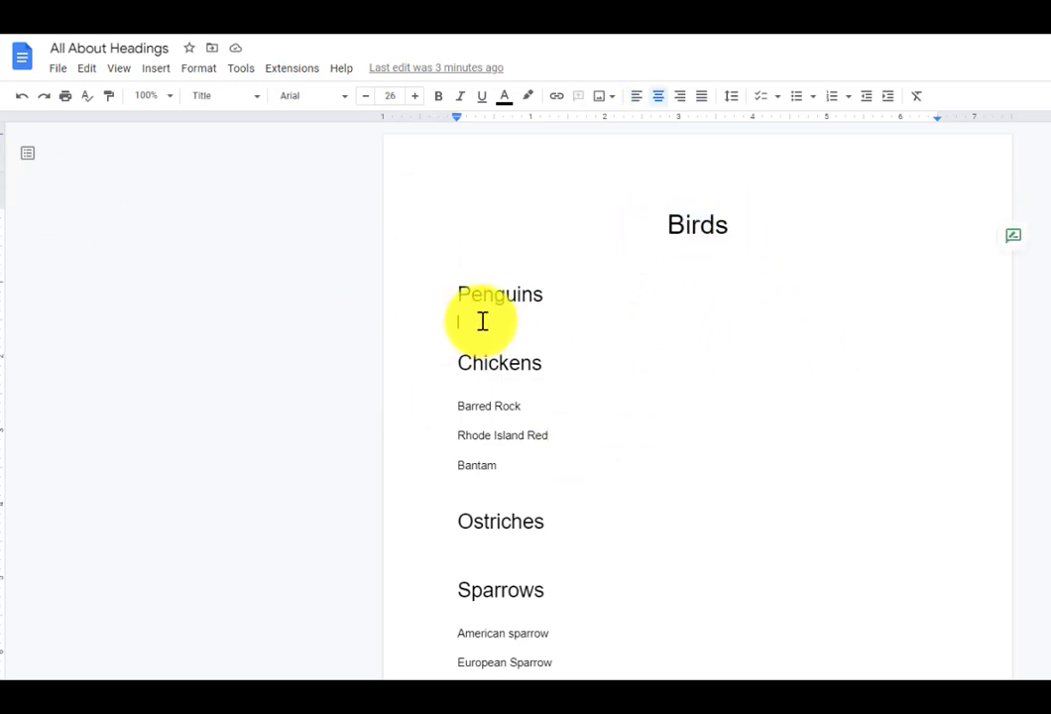
pyautogui.moveTo(456, 295); pyautogui.dragTo(546, 298)
pyautogui.click(321, 99)
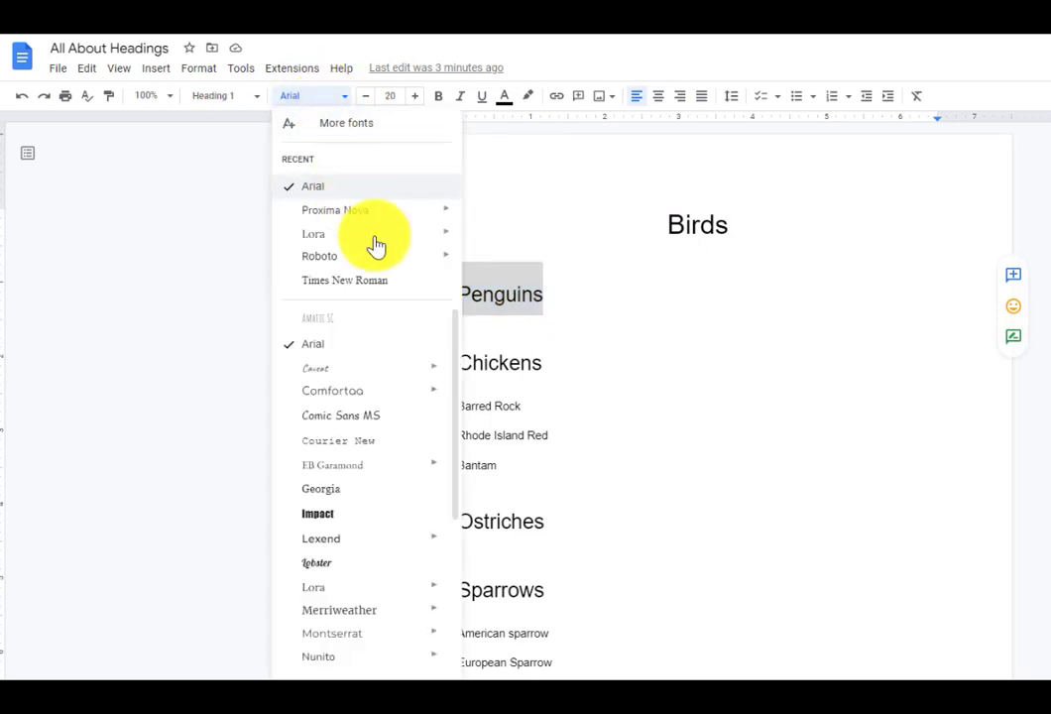
pyautogui.click(342, 568)
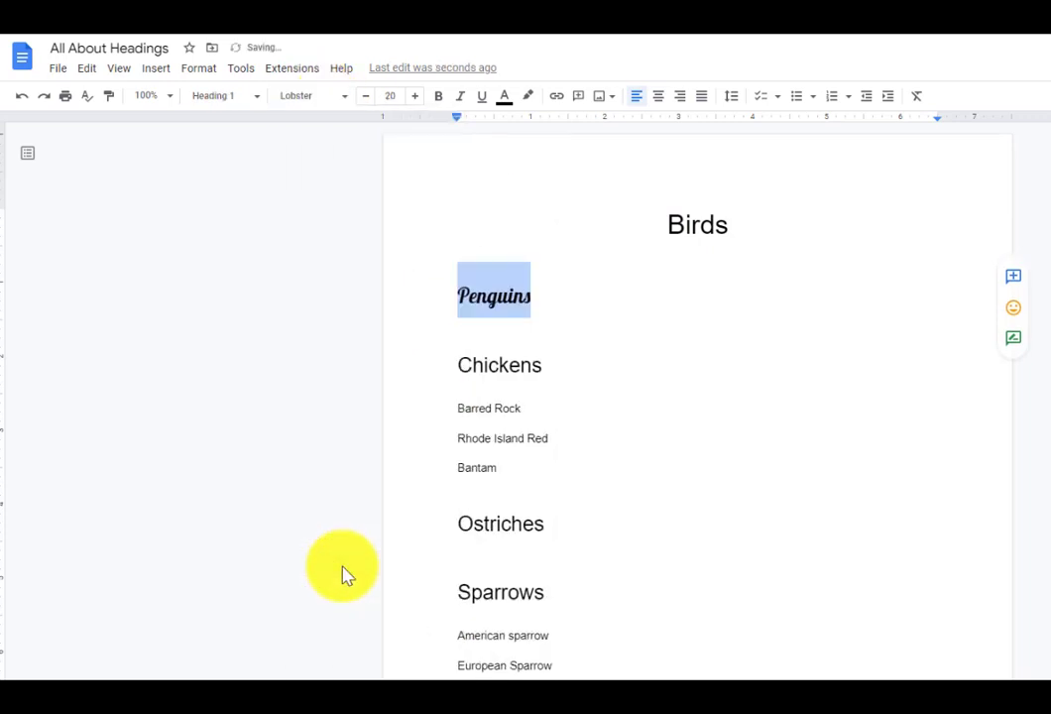
pyautogui.click(293, 97)
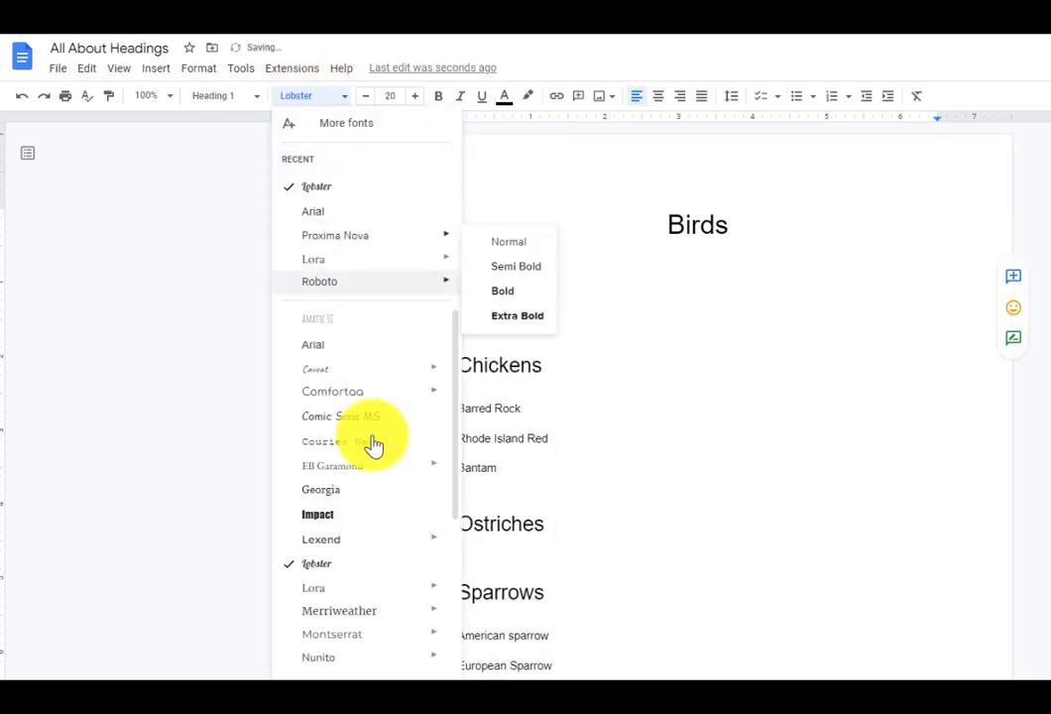
pyautogui.click(320, 528)
pyautogui.click(537, 426)
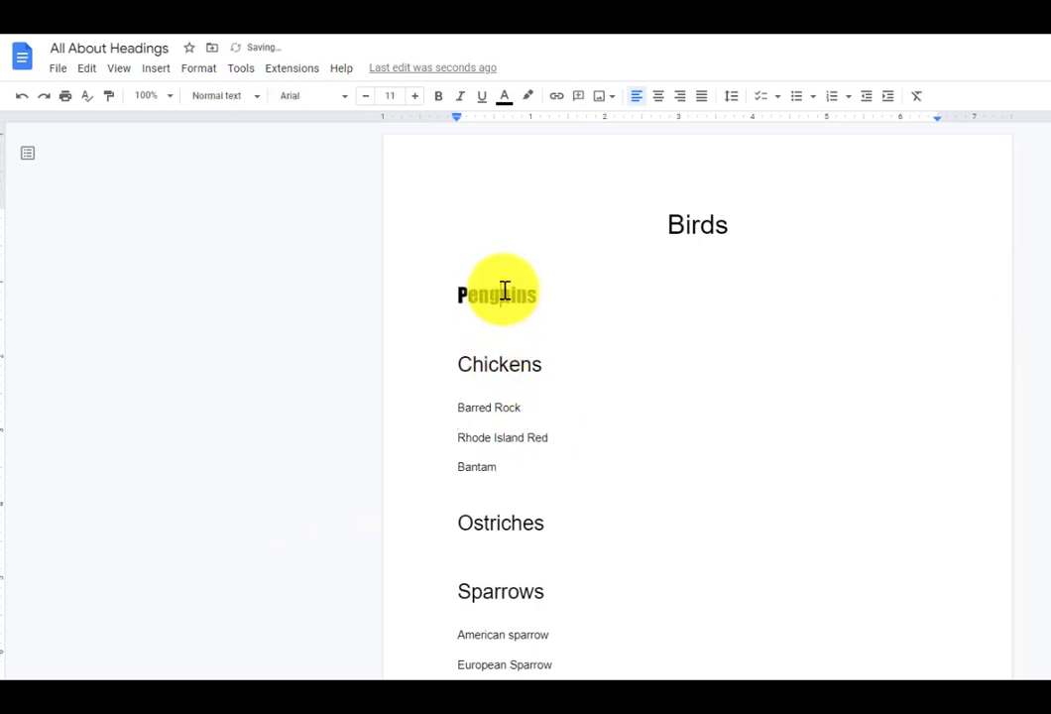
# - Update the Heading 1 style to match the Penguins heading's formatting throughout the document
pyautogui.moveTo(394, 310); pyautogui.dragTo(530, 300)
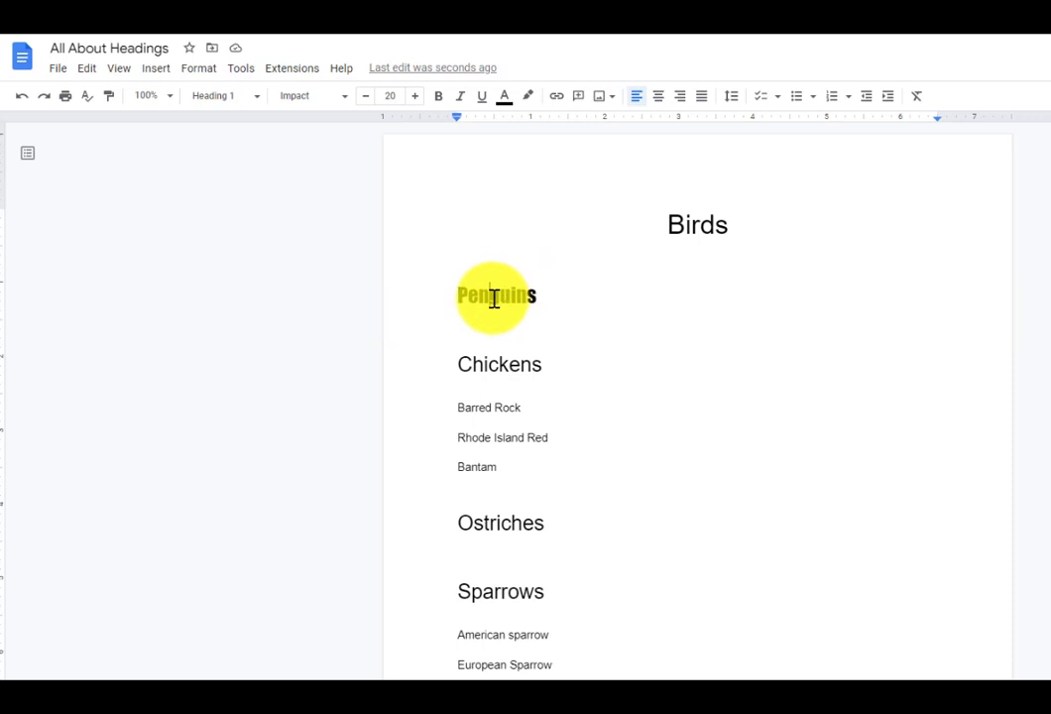
pyautogui.click(494, 298)
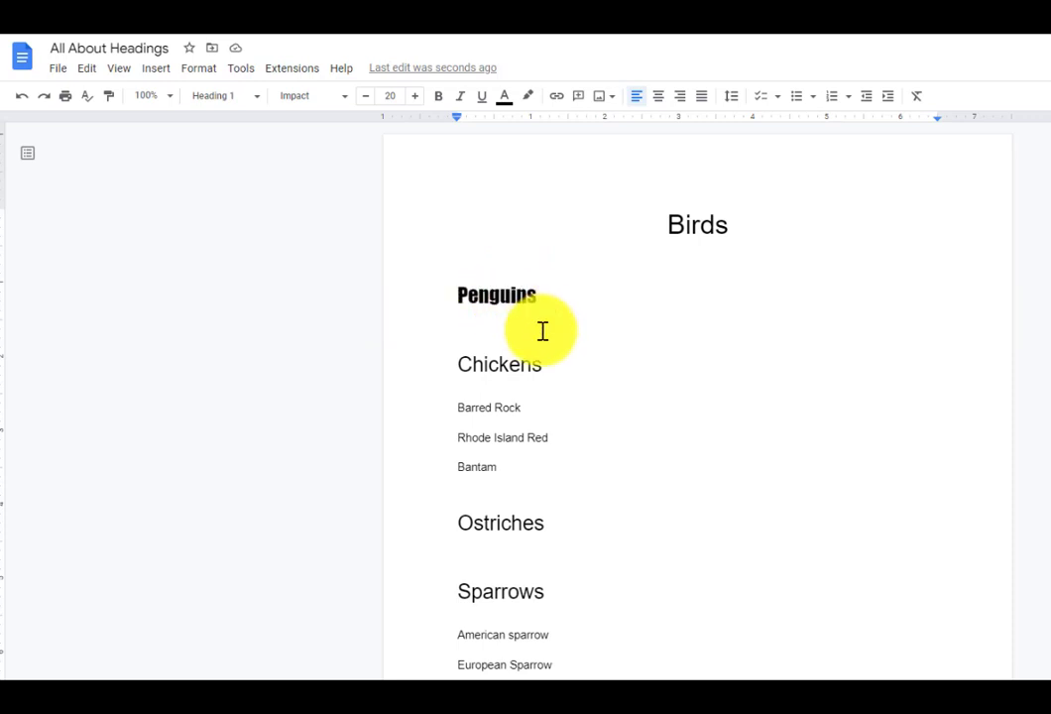
pyautogui.click(246, 107)
pyautogui.moveTo(298, 308)
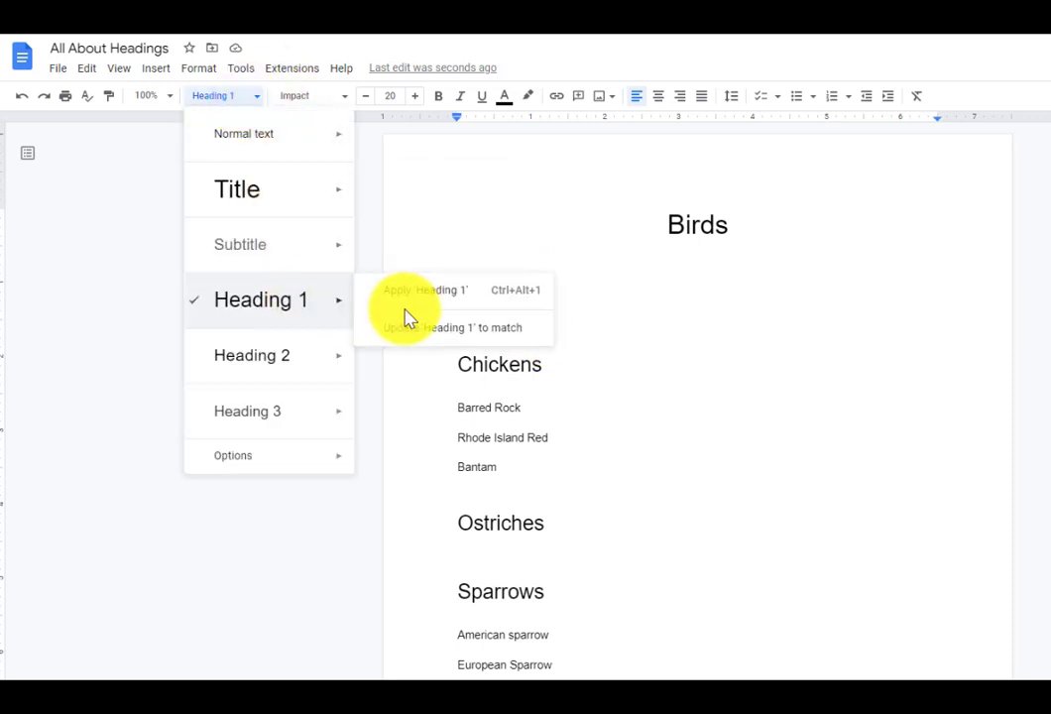
pyautogui.click(438, 335)
pyautogui.scroll(-2, 748, 272)
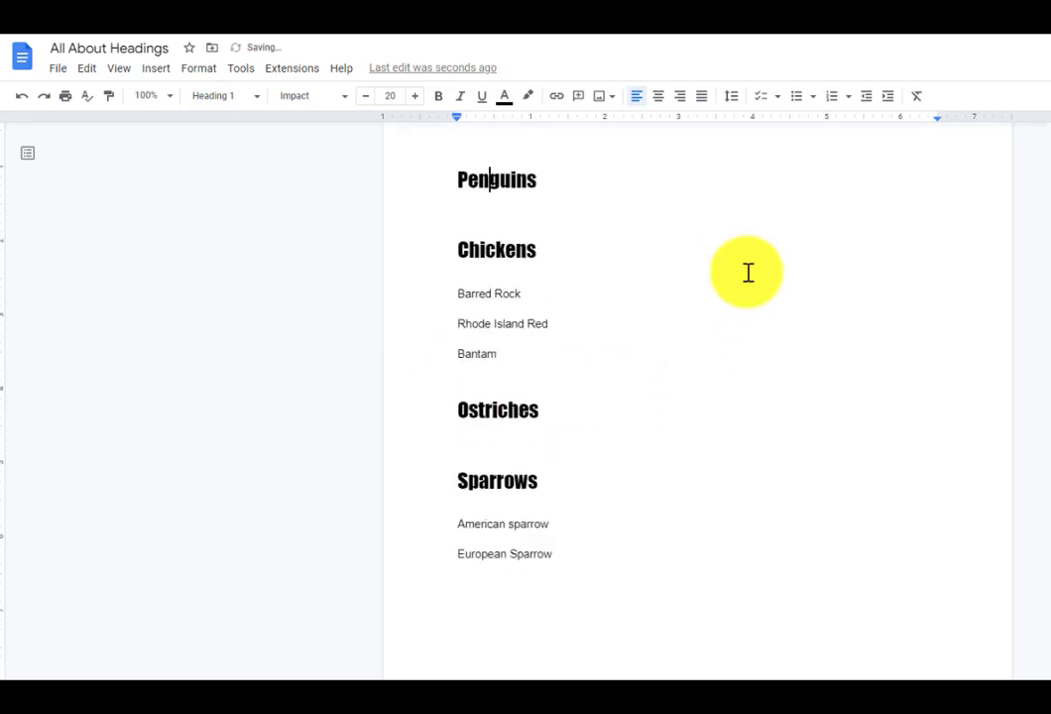
# - Show the document outline while reviewing the restyled Heading 1 headings
pyautogui.scroll(2, 565, 286)
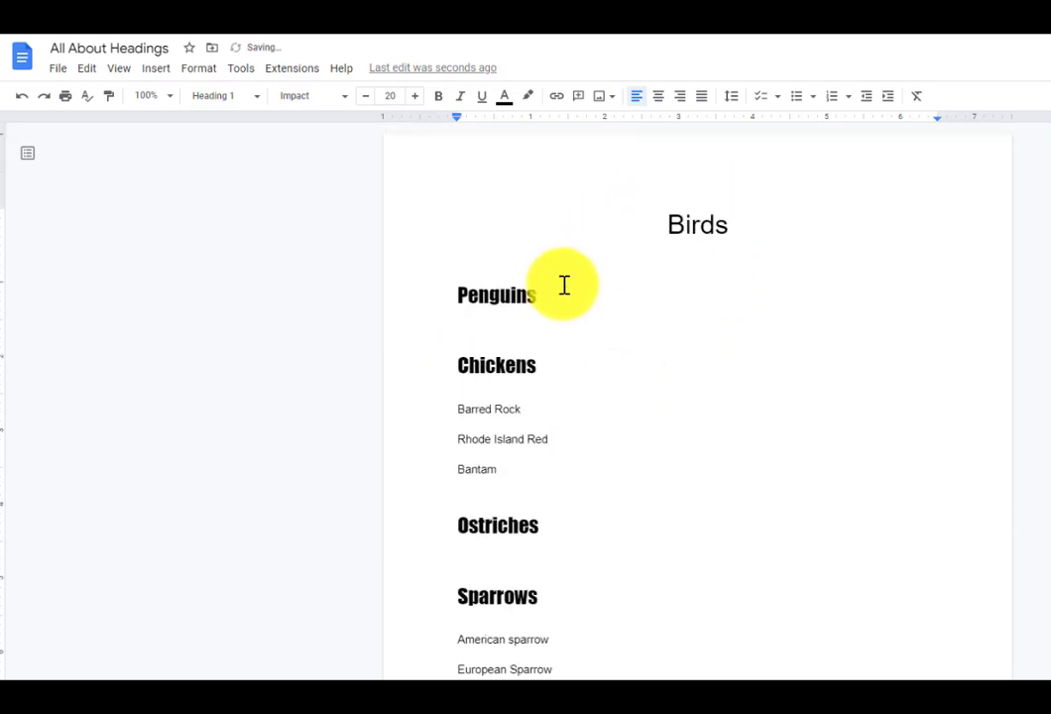
pyautogui.click(471, 295)
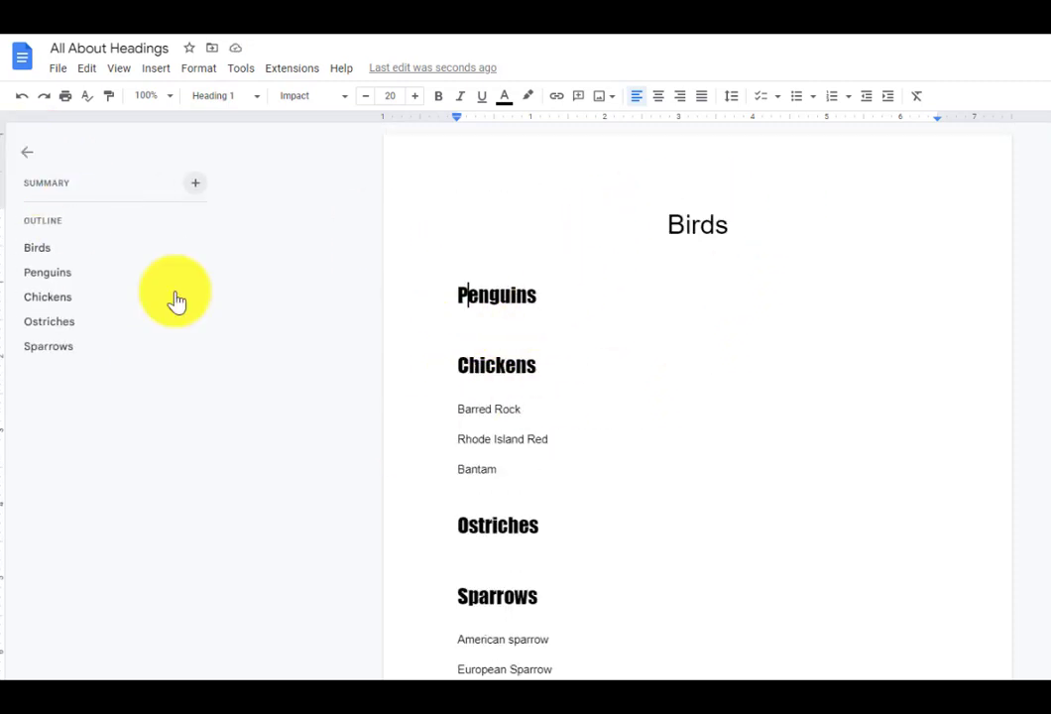
pyautogui.scroll(-1, 511, 334)
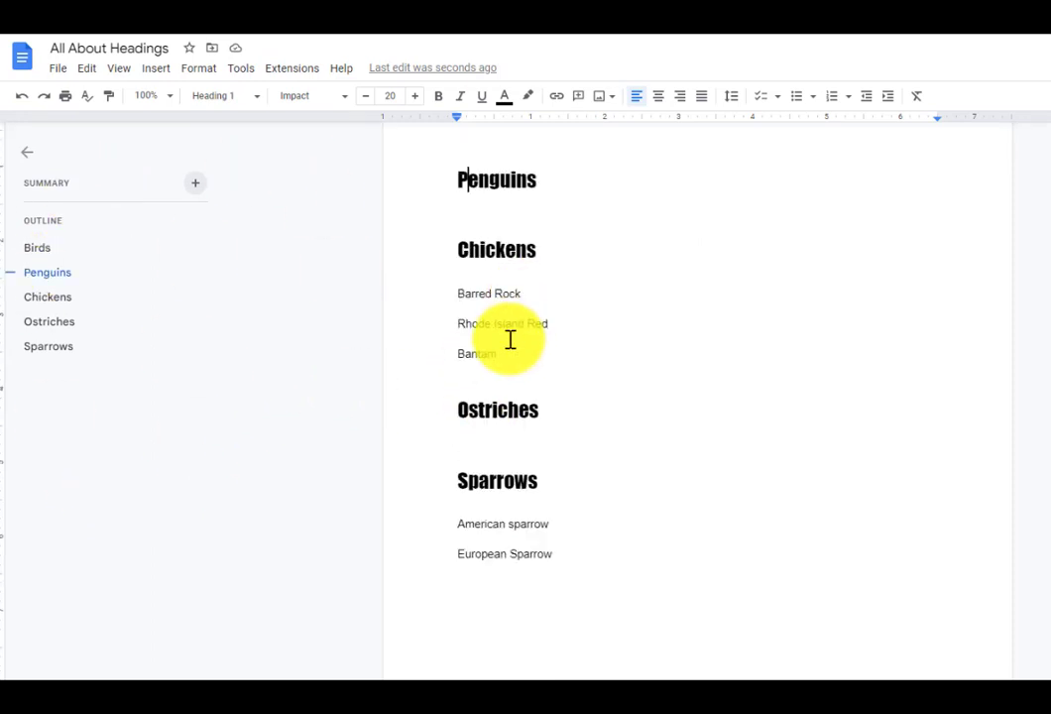
# - Change the font of the Barred Rock line under Chickens to Roboto
pyautogui.click(472, 304)
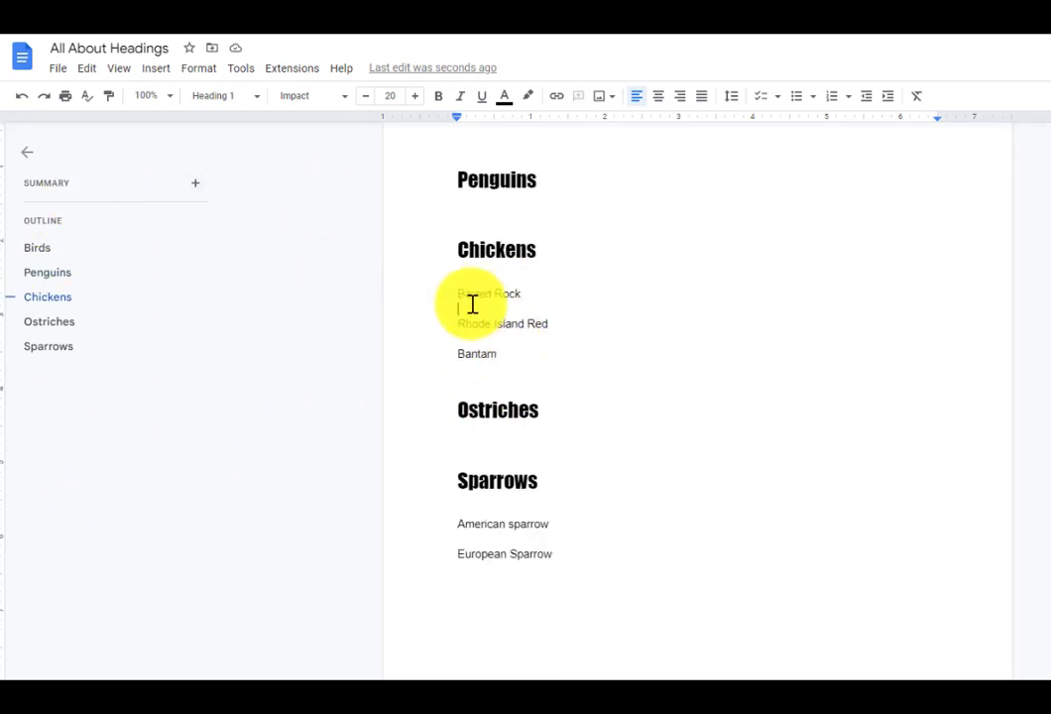
pyautogui.click(230, 96)
pyautogui.moveTo(263, 158)
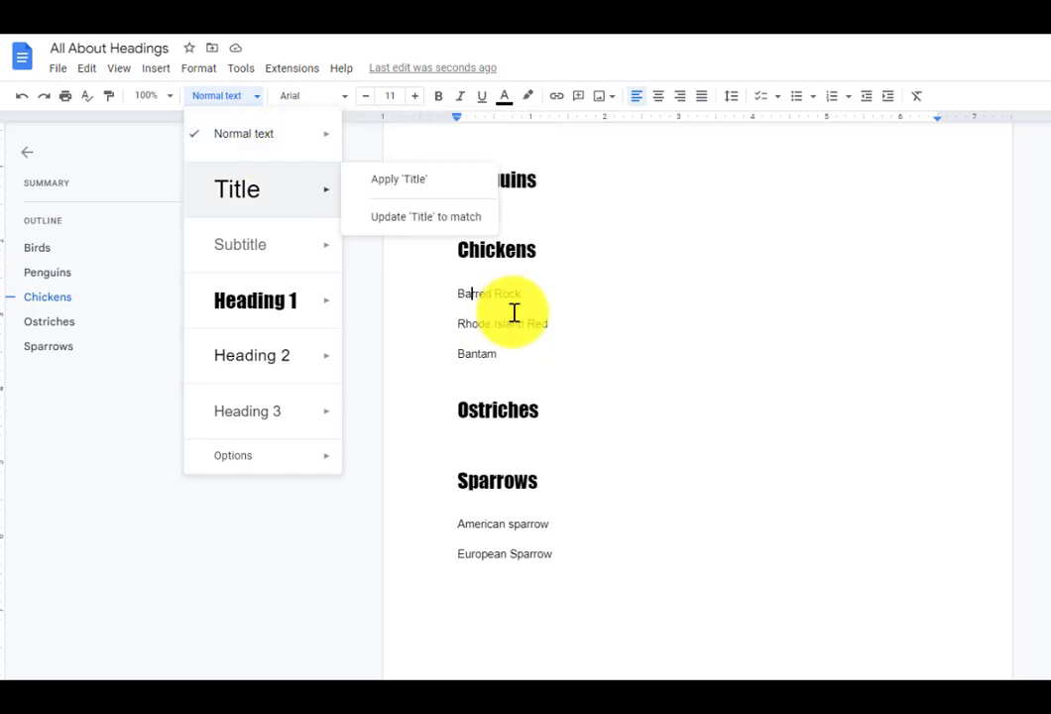
pyautogui.click(457, 290)
pyautogui.moveTo(457, 292); pyautogui.dragTo(525, 292)
pyautogui.click(312, 97)
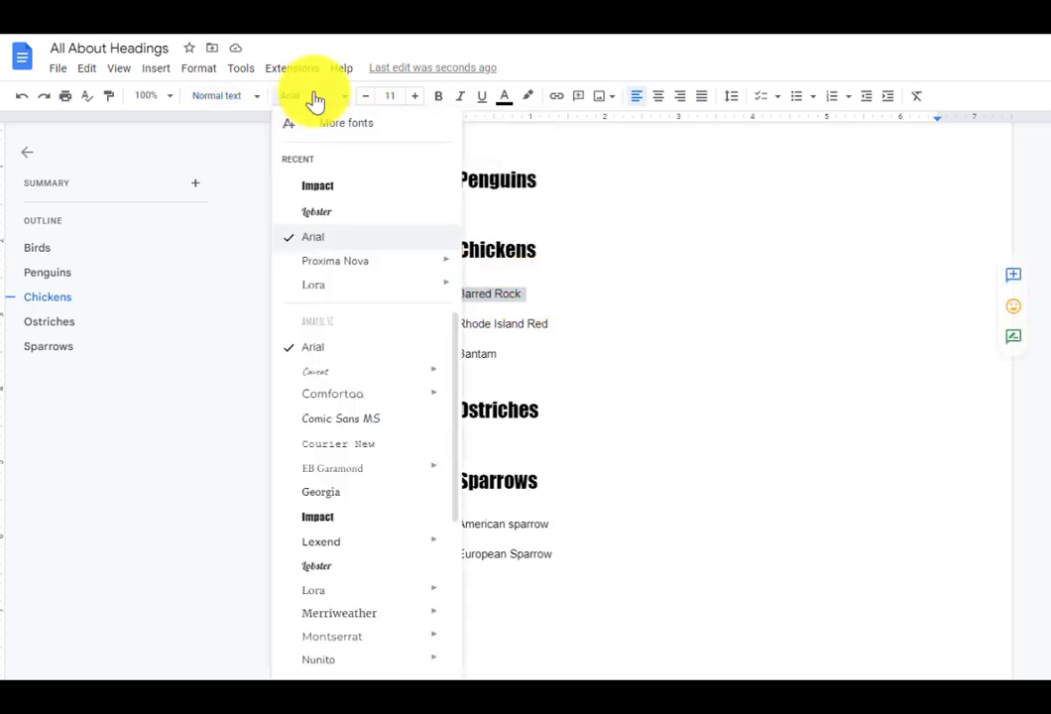
pyautogui.moveTo(359, 556)
pyautogui.scroll(-2, 355, 605)
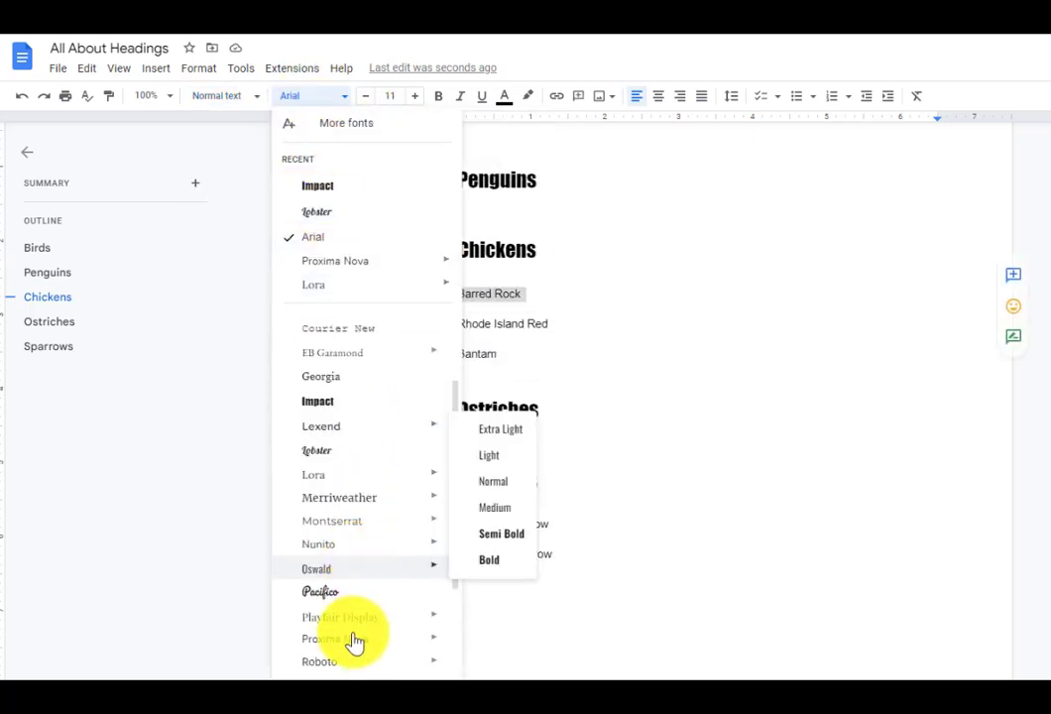
pyautogui.click(334, 669)
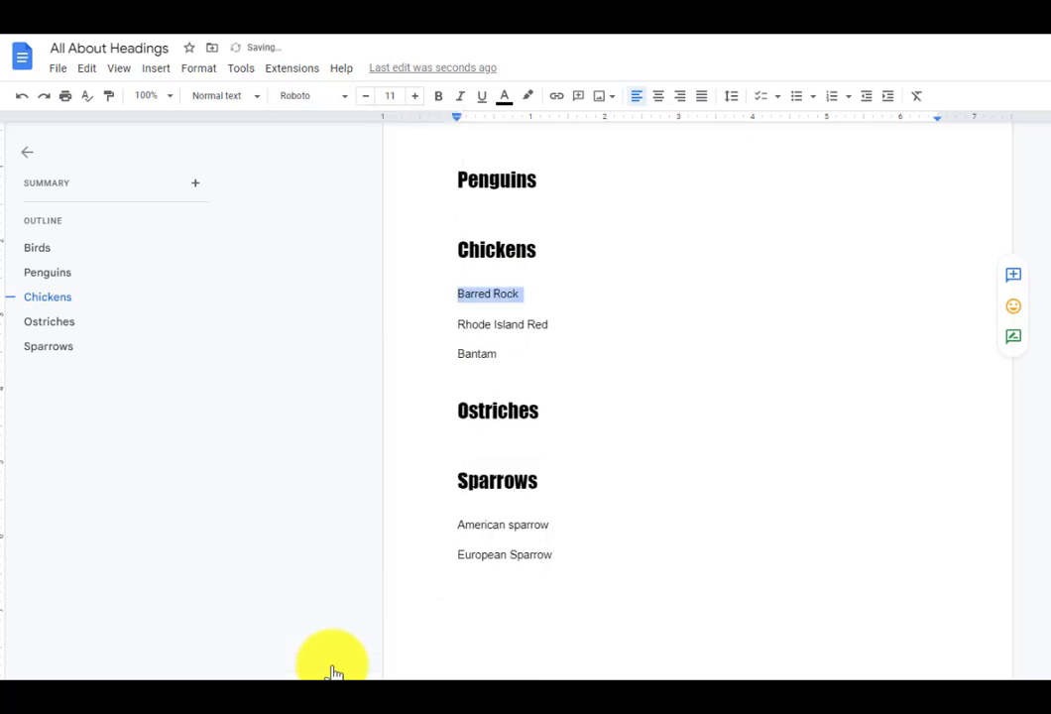
# - Update the Normal text style to match the Barred Rock line's formatting throughout the document
pyautogui.click(487, 294)
pyautogui.click(210, 97)
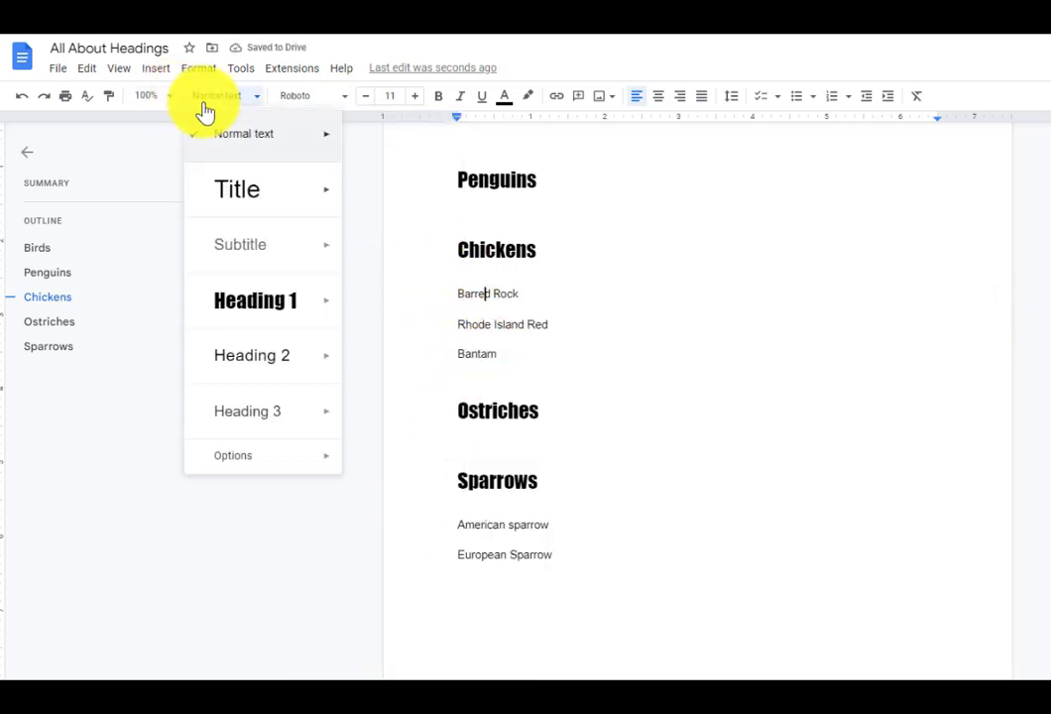
pyautogui.moveTo(238, 156)
pyautogui.click(424, 160)
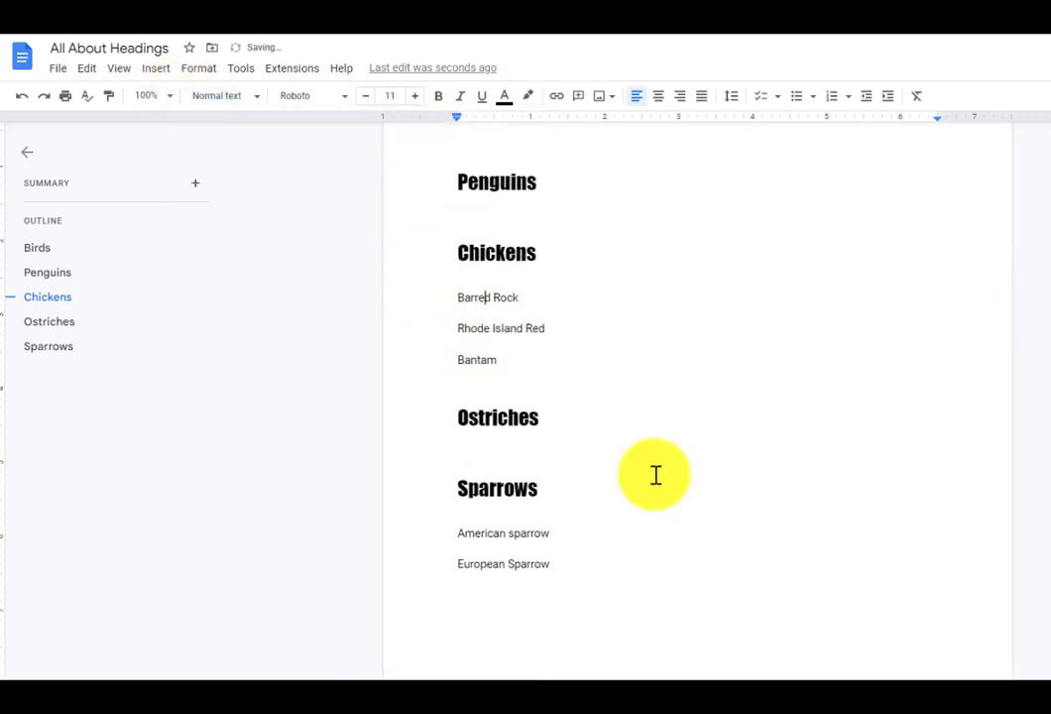
# - Review the Birds title, the Penguins and Chickens headings, and the body text with their applied styles
pyautogui.scroll(-1, 656, 474)
pyautogui.scroll(3, 694, 482)
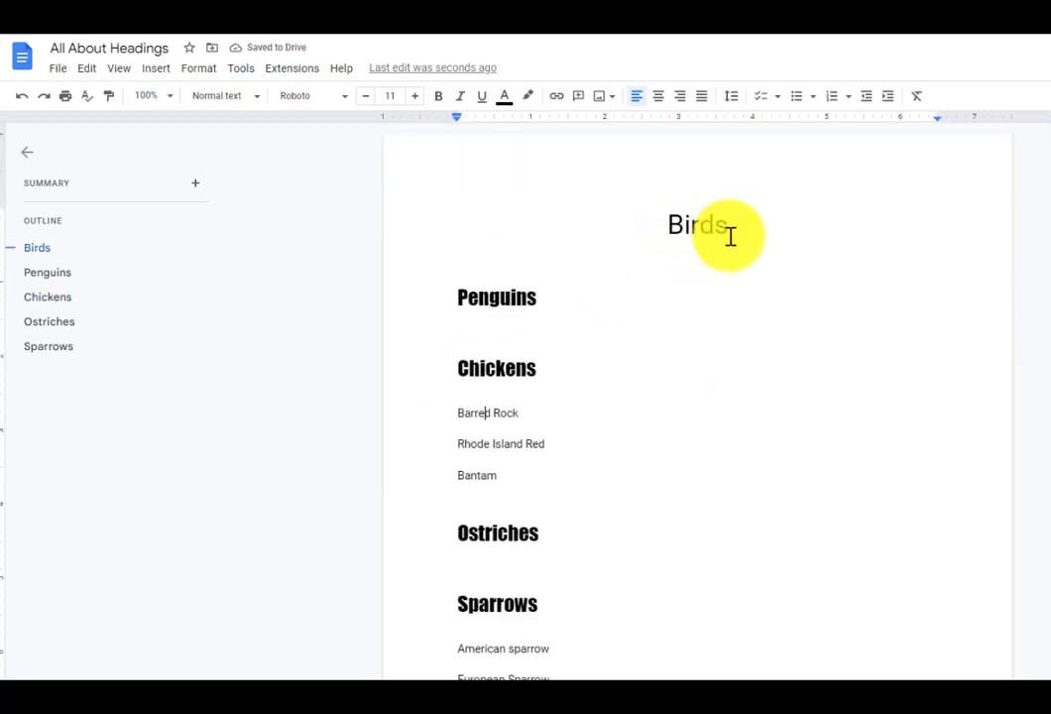
pyautogui.scroll(-1, 739, 251)
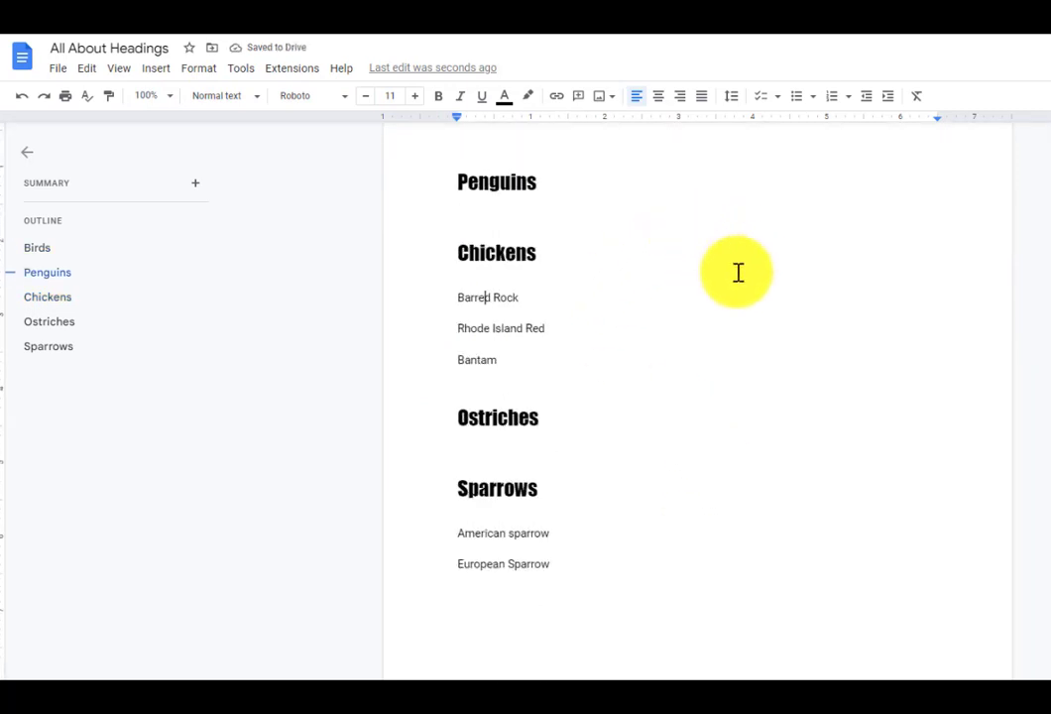
pyautogui.scroll(1, 739, 272)
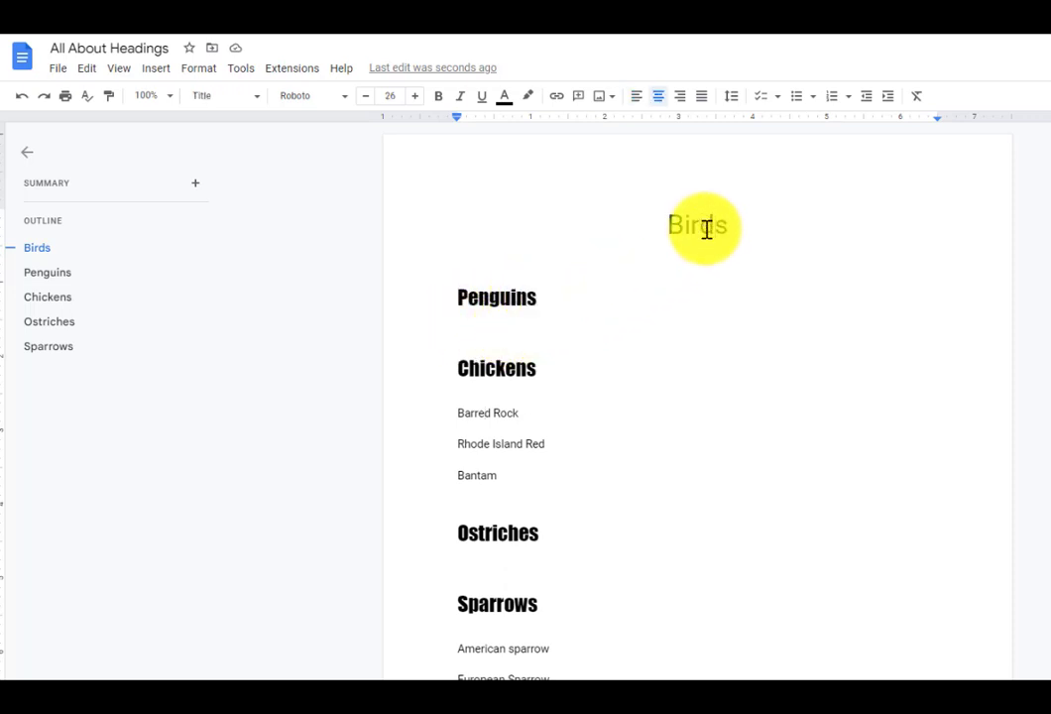
pyautogui.click(454, 309)
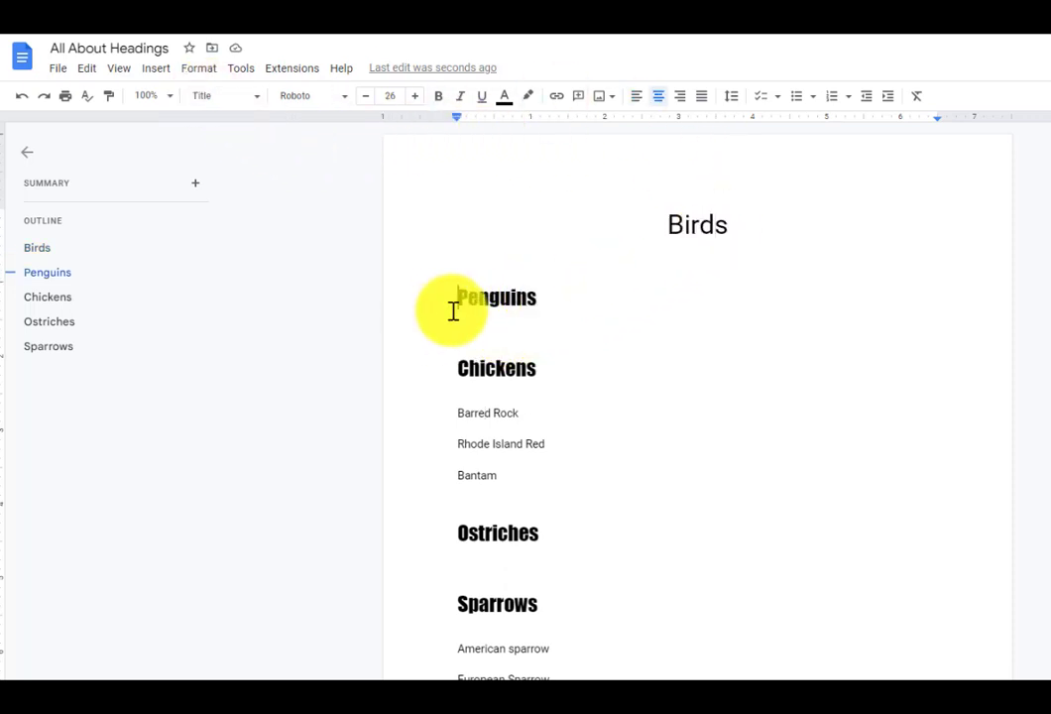
pyautogui.click(498, 296)
pyautogui.click(558, 317)
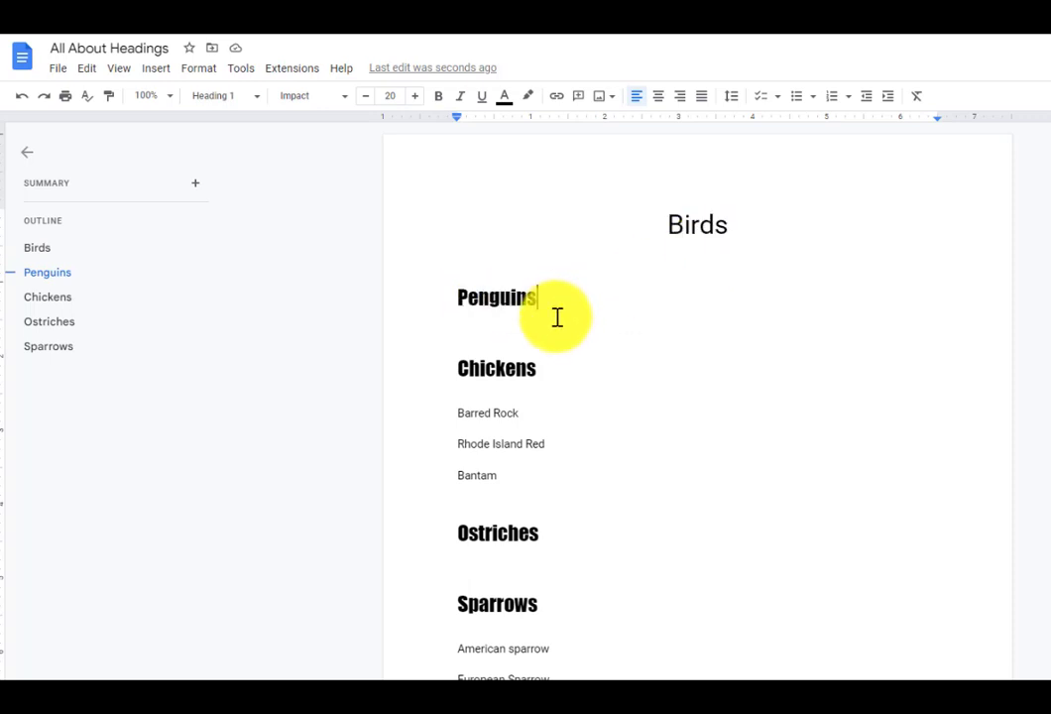
pyautogui.doubleClick(561, 328)
pyautogui.click(560, 373)
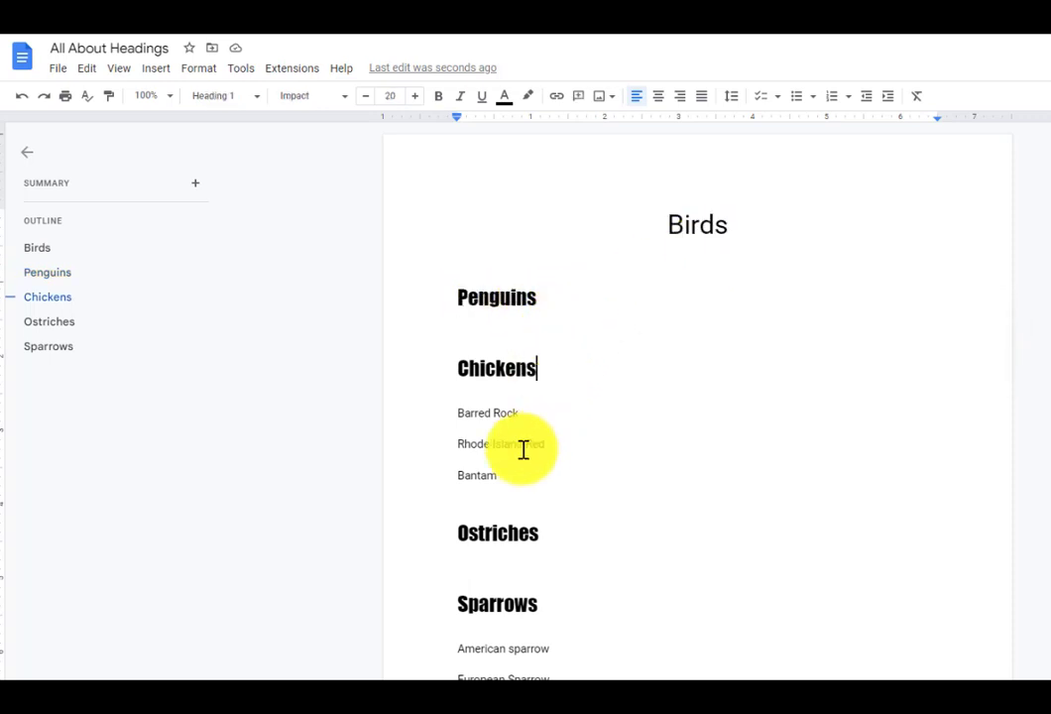
# - Apply Heading 2 to Barred Rock and add the sentence "The barred rock is a type of chicken." beneath it
pyautogui.click(503, 417)
pyautogui.moveTo(529, 411); pyautogui.dragTo(444, 418)
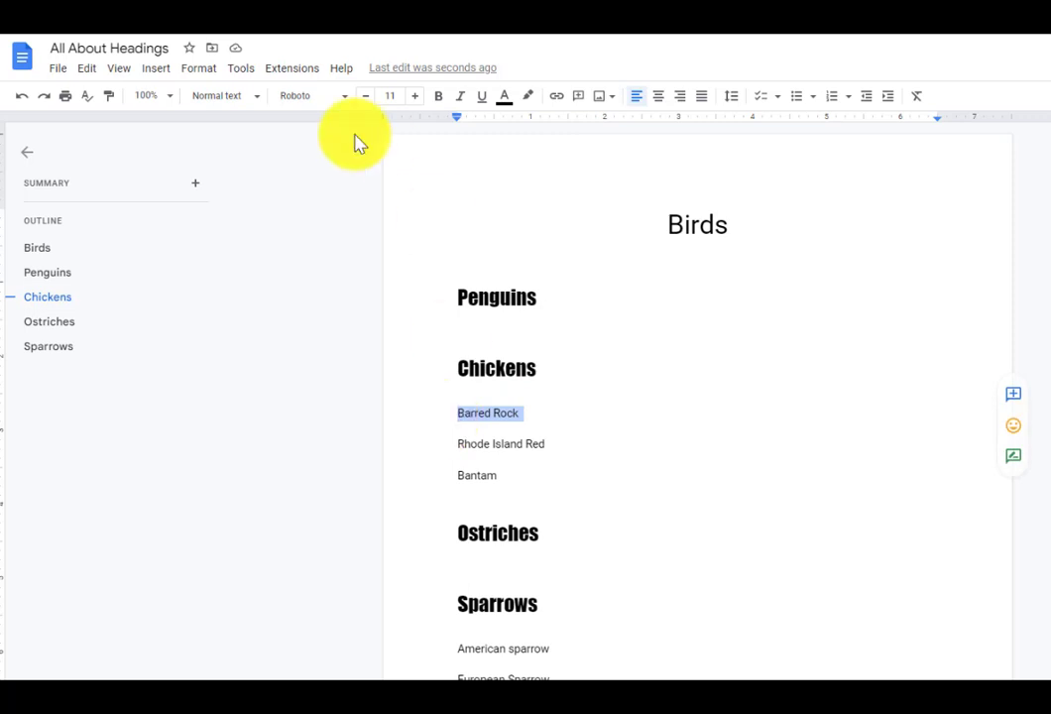
pyautogui.click(248, 96)
pyautogui.click(277, 352)
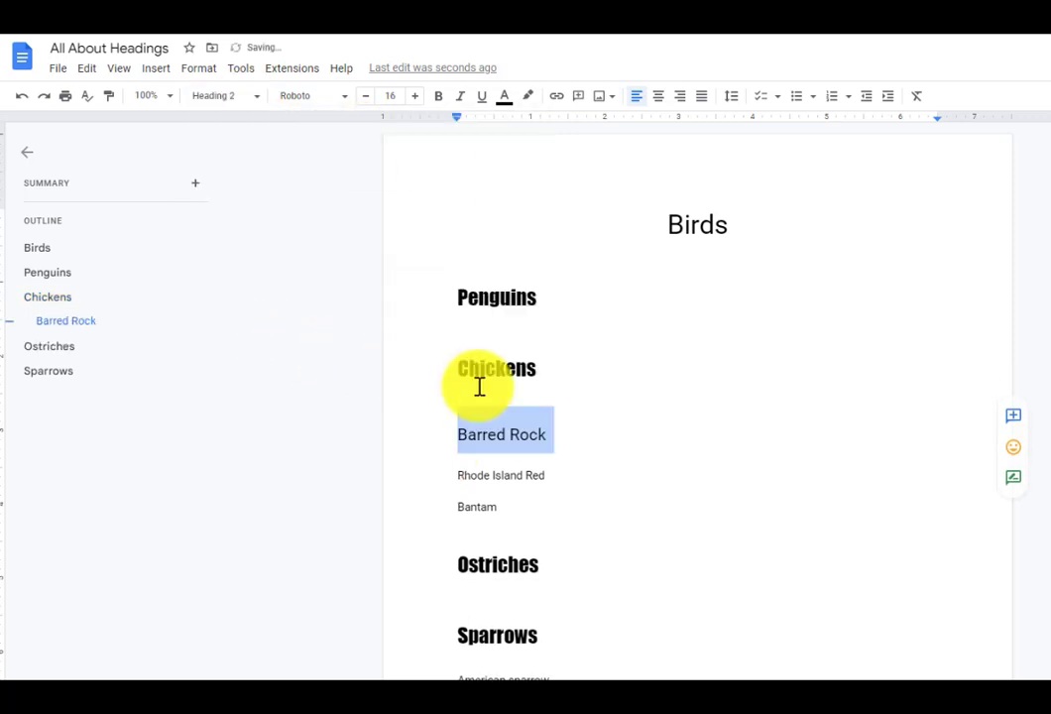
pyautogui.click(523, 471)
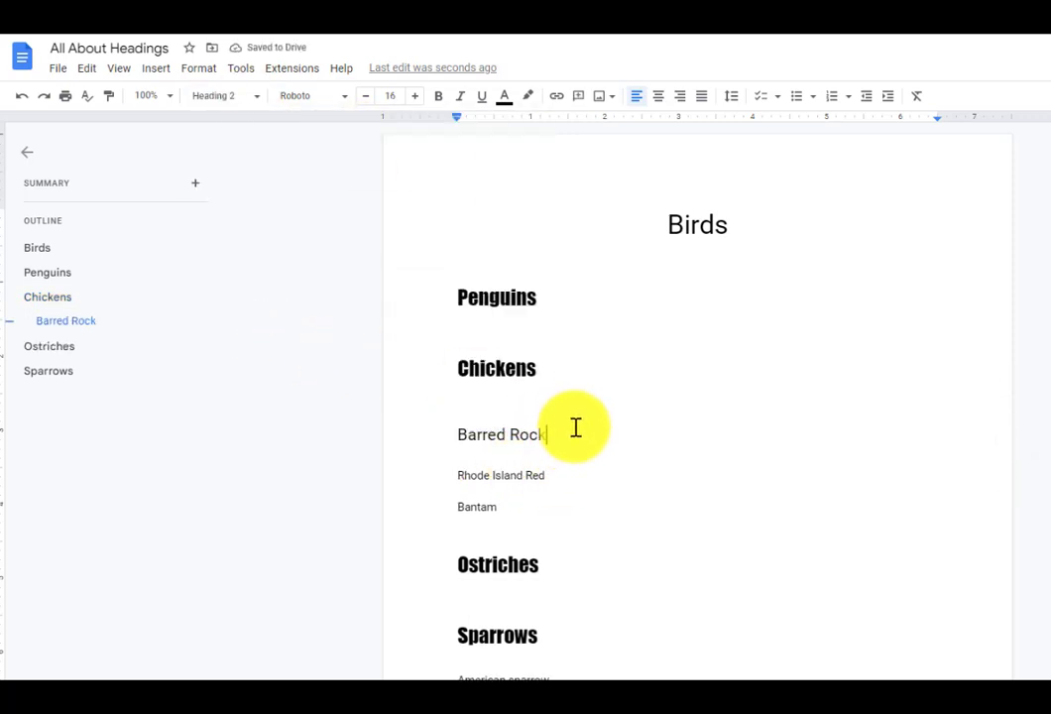
pyautogui.press('Return')
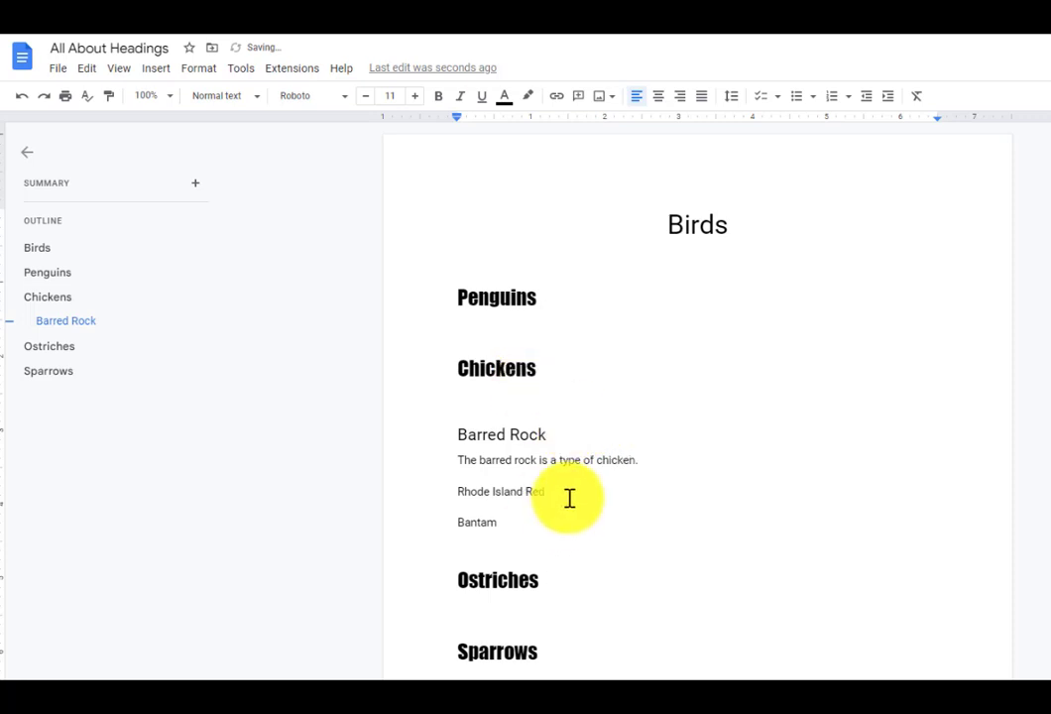
# - Apply the Heading 2 style to the Rhode Island Red and Bantam lines under Chickens
pyautogui.moveTo(634, 494); pyautogui.dragTo(434, 487)
pyautogui.click(243, 95)
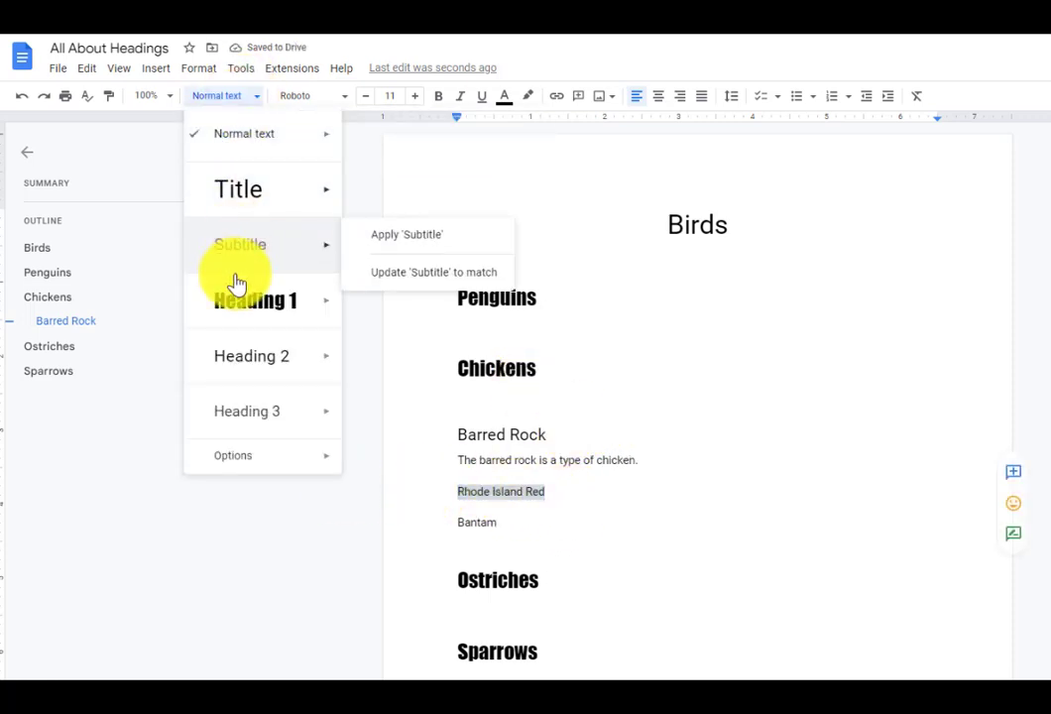
pyautogui.click(254, 359)
pyautogui.moveTo(505, 552); pyautogui.dragTo(450, 556)
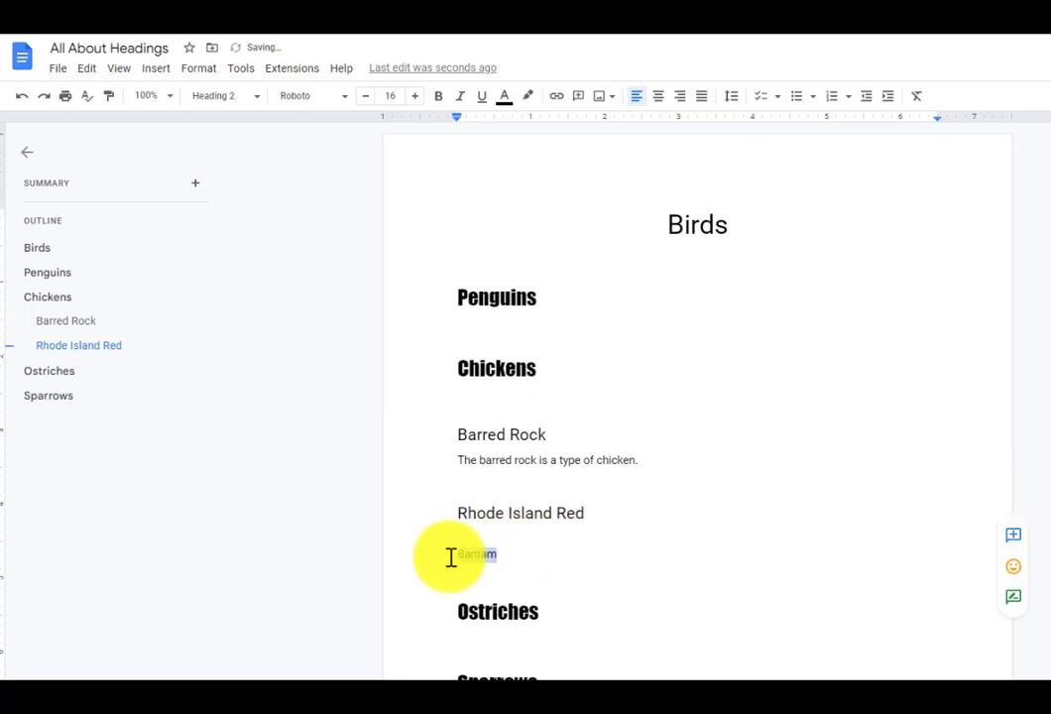
pyautogui.click(224, 95)
pyautogui.moveTo(282, 203)
pyautogui.moveTo(299, 359)
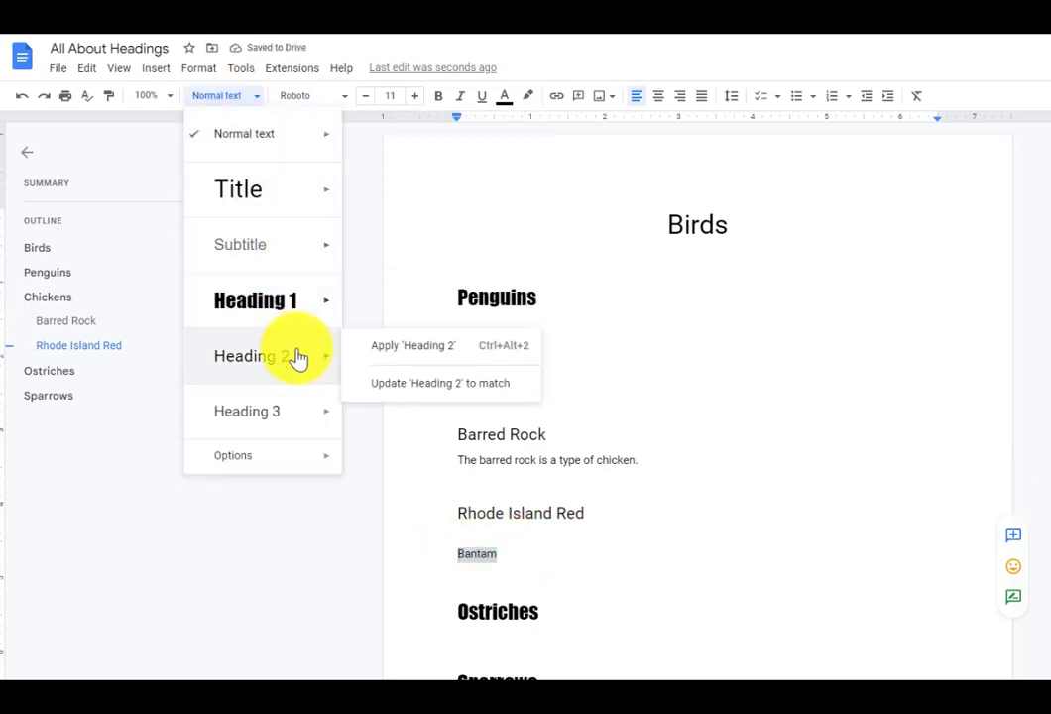
pyautogui.click(373, 350)
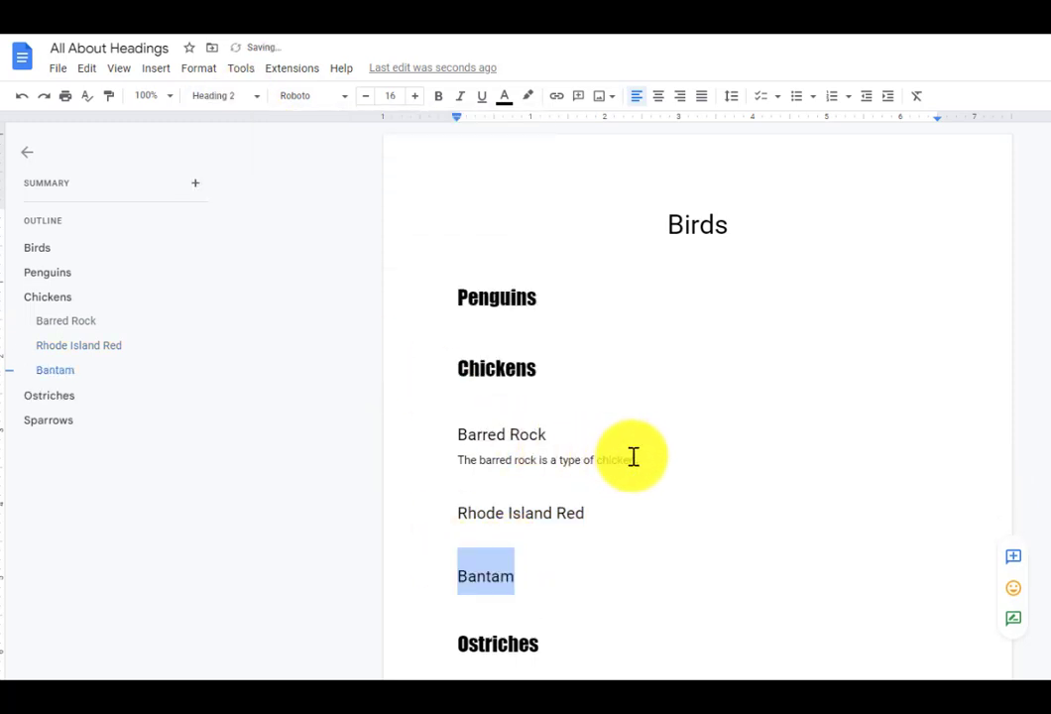
# - Copy the sentence "The barred rock is a type of chicken." below the Rhode Island Red and Bantam subheadings
pyautogui.moveTo(631, 455); pyautogui.dragTo(455, 466)
pyautogui.hotkey('ctrl', 'c')
pyautogui.click(486, 538)
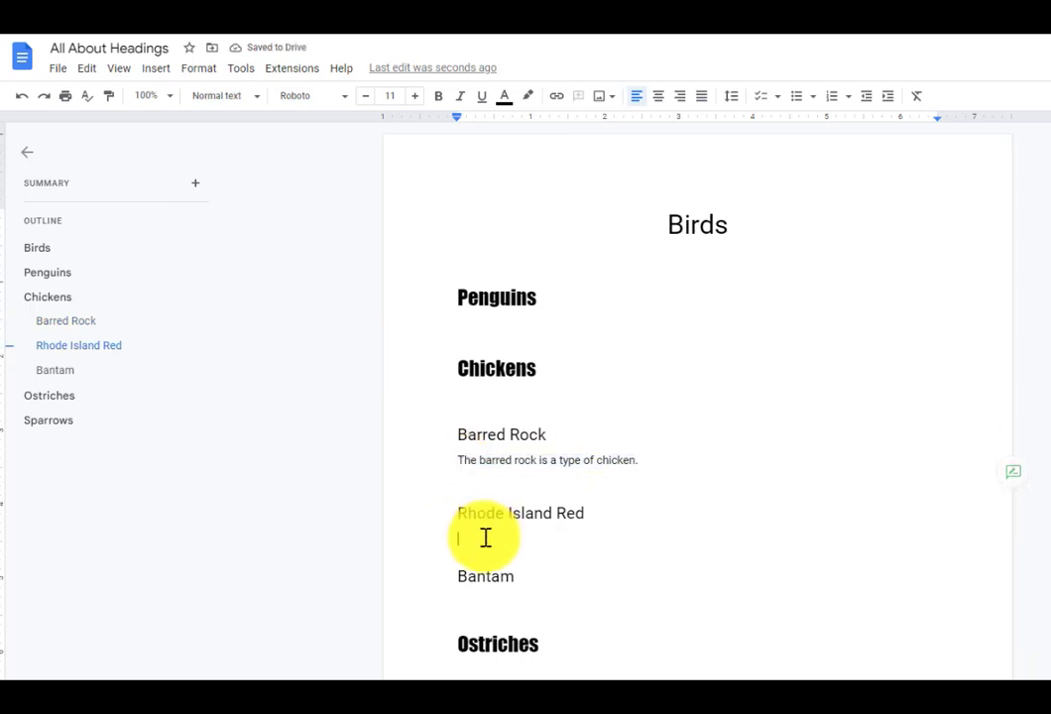
pyautogui.hotkey('ctrl', 'v')
pyautogui.scroll(-2, 672, 447)
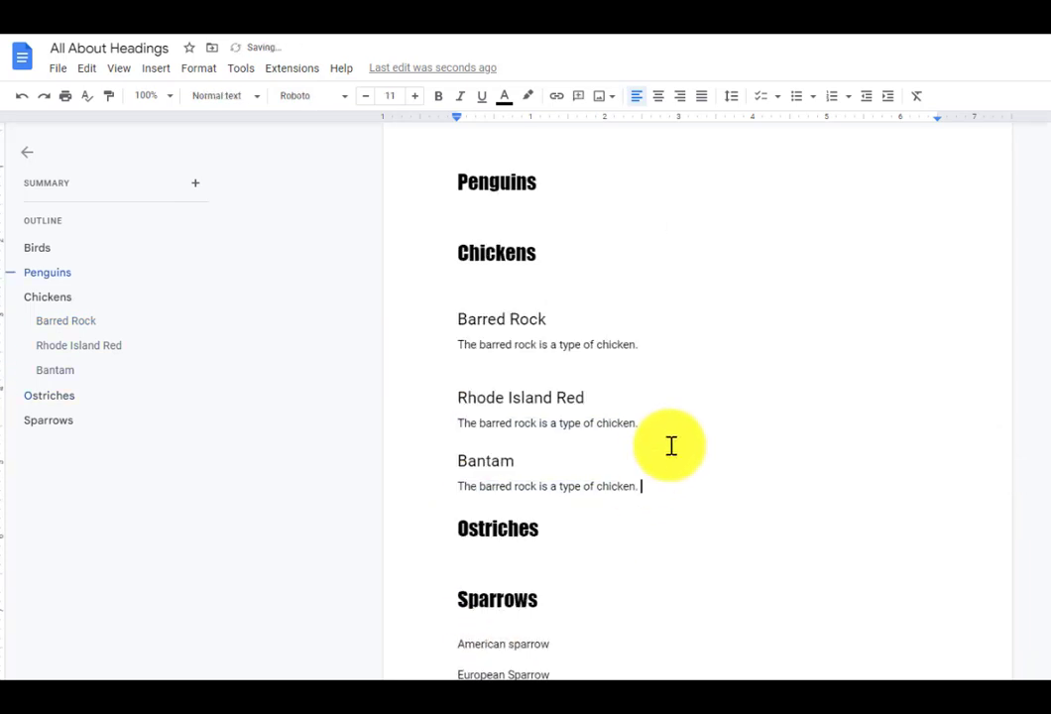
# - Review the heading structure from the Birds title down to the sparrow entries at the document's end
pyautogui.press('Up')
pyautogui.press('Up')
pyautogui.press('Up')
pyautogui.scroll(2, 783, 379)
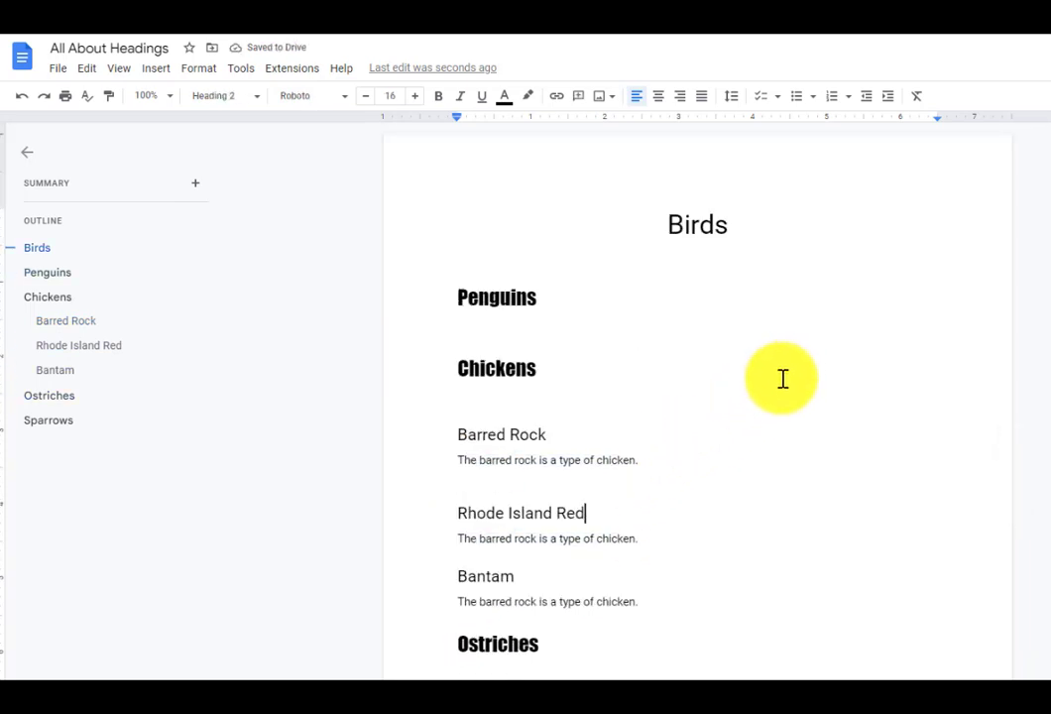
pyautogui.scroll(-4, 555, 417)
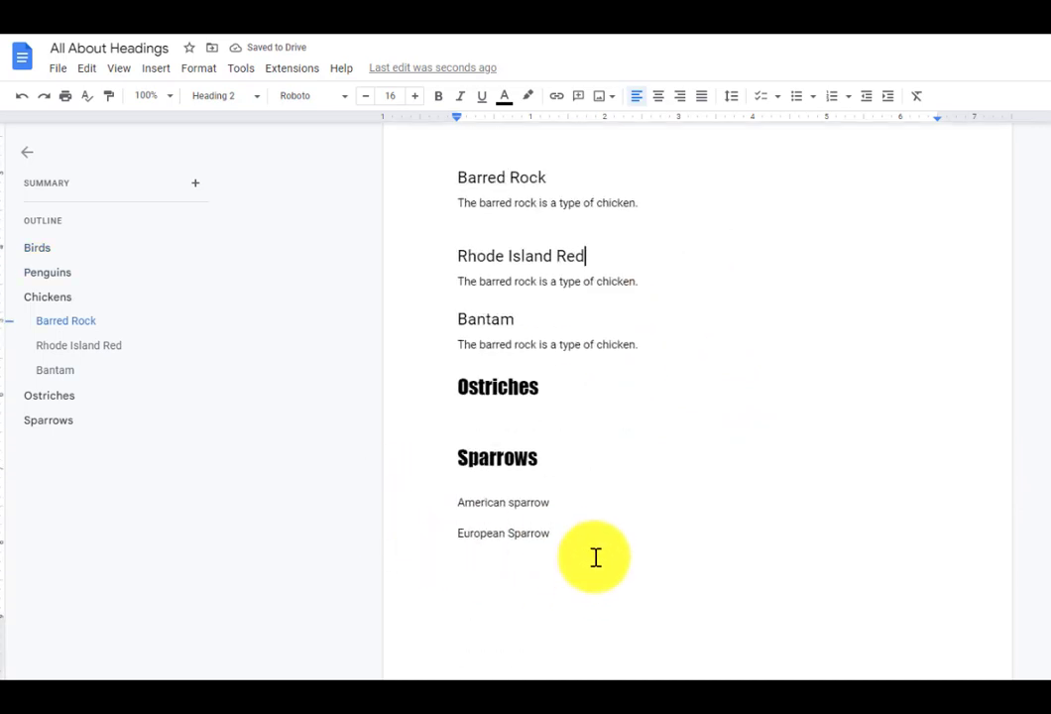
pyautogui.scroll(4, 595, 558)
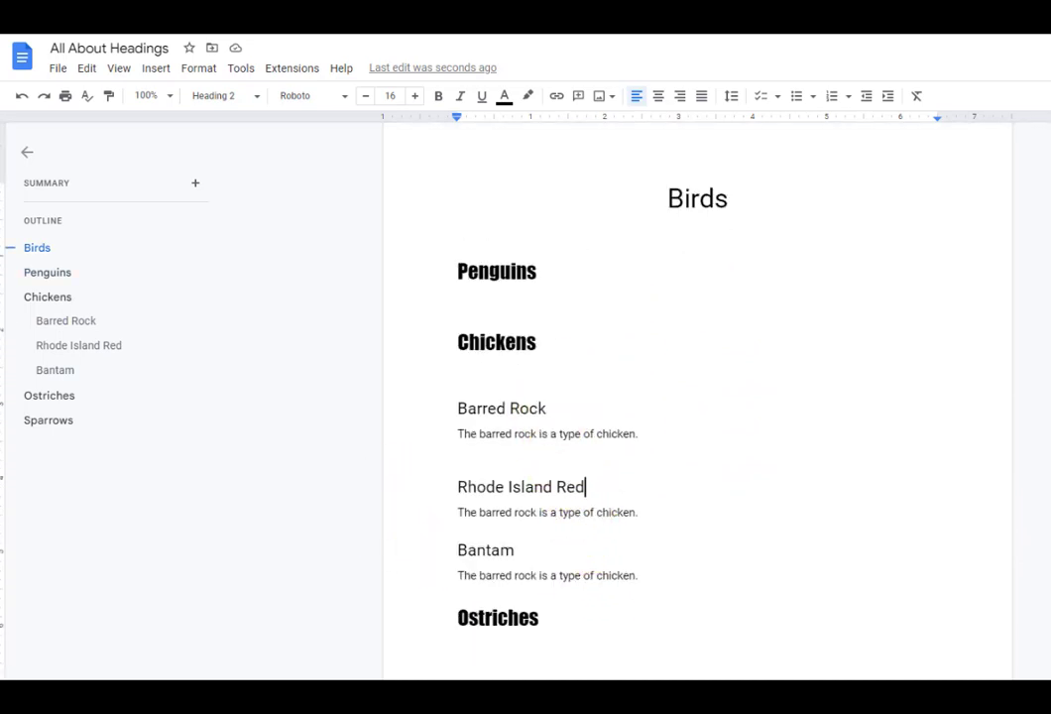